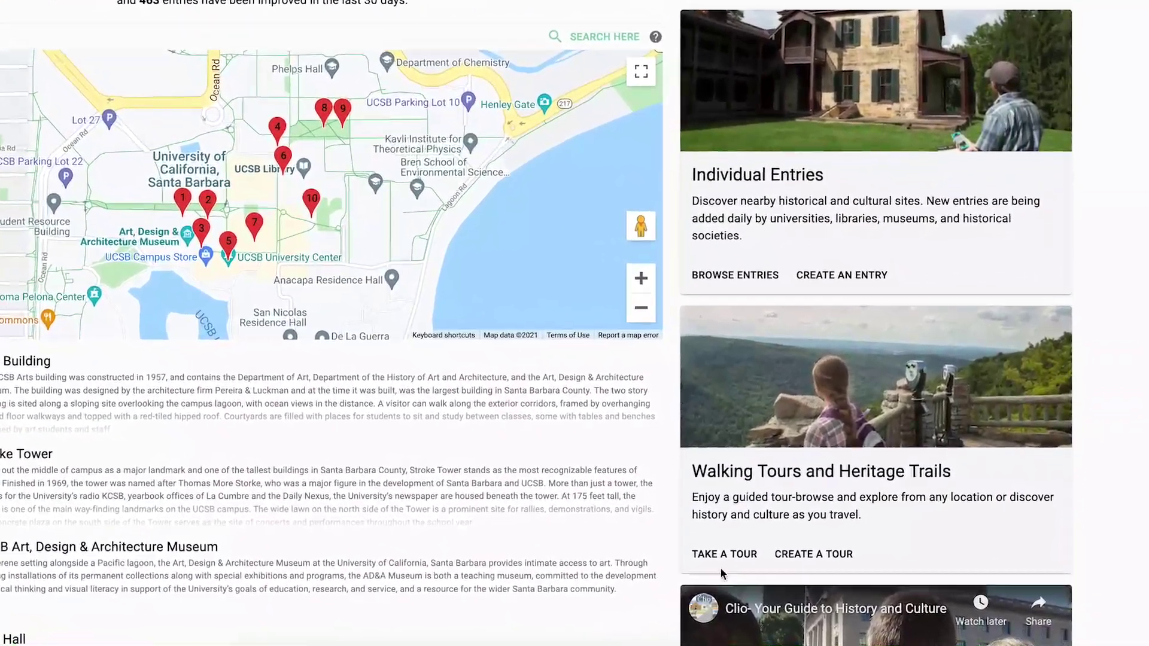
# Open the walking tours collection from the home page and scroll down to the featured tours.
pyautogui.click(730, 559)
pyautogui.scroll(-5, 1145, 317)
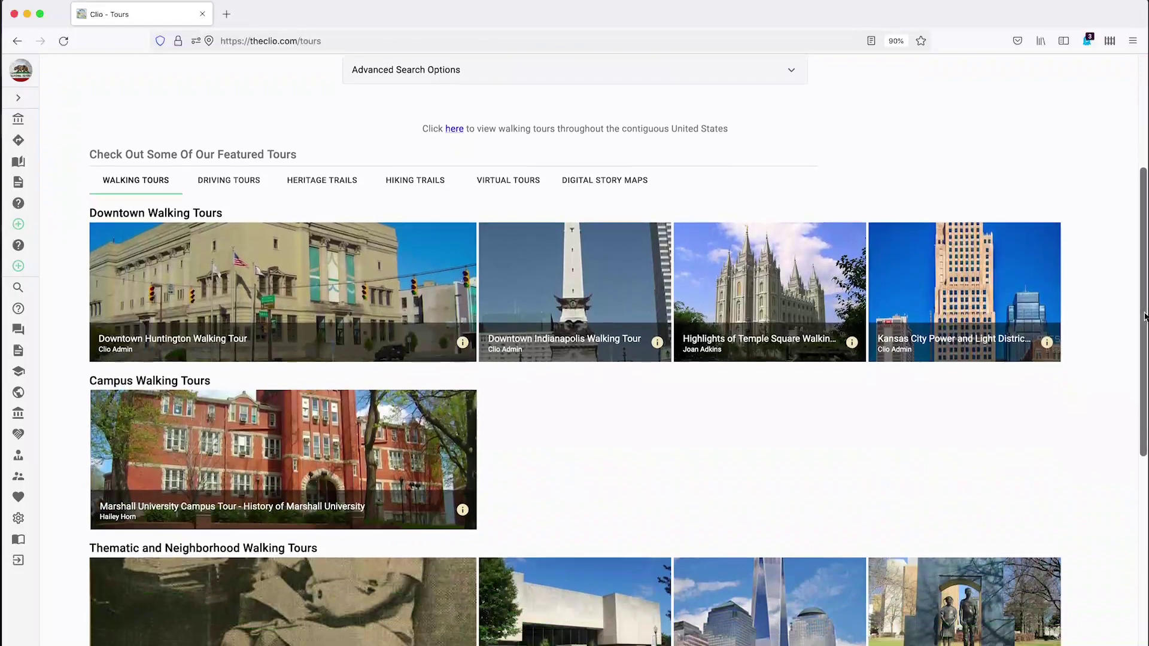
pyautogui.scroll(-5, 1145, 317)
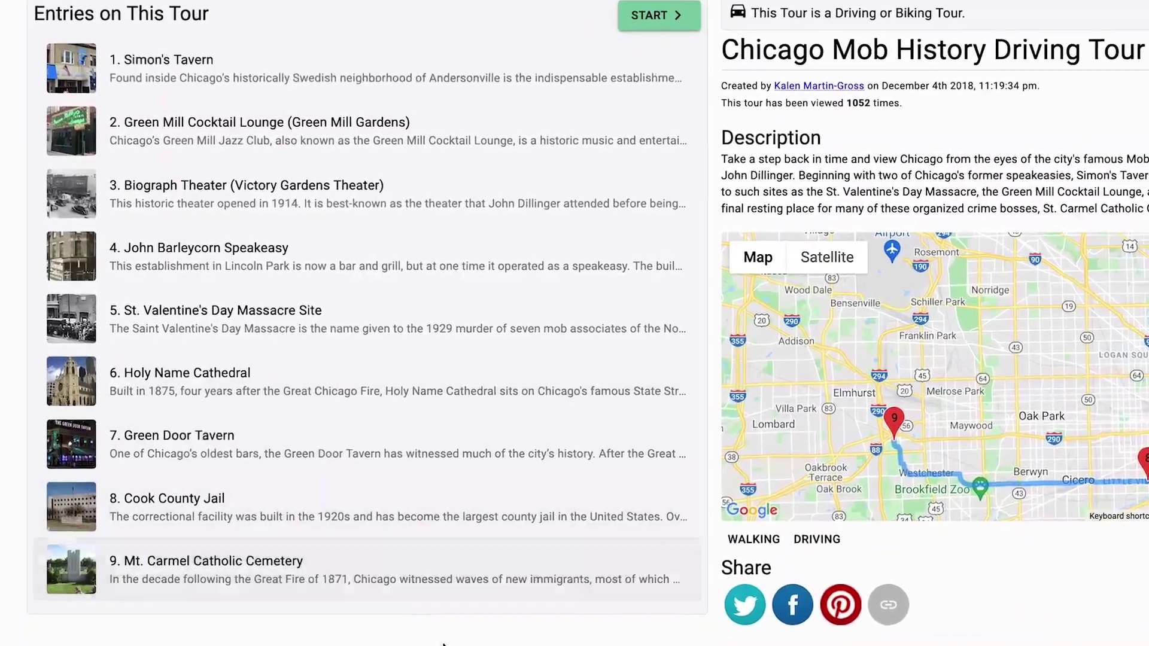
# Zoom in on the battles tour map and pan it to see other battle sites.
pyautogui.click(967, 518)
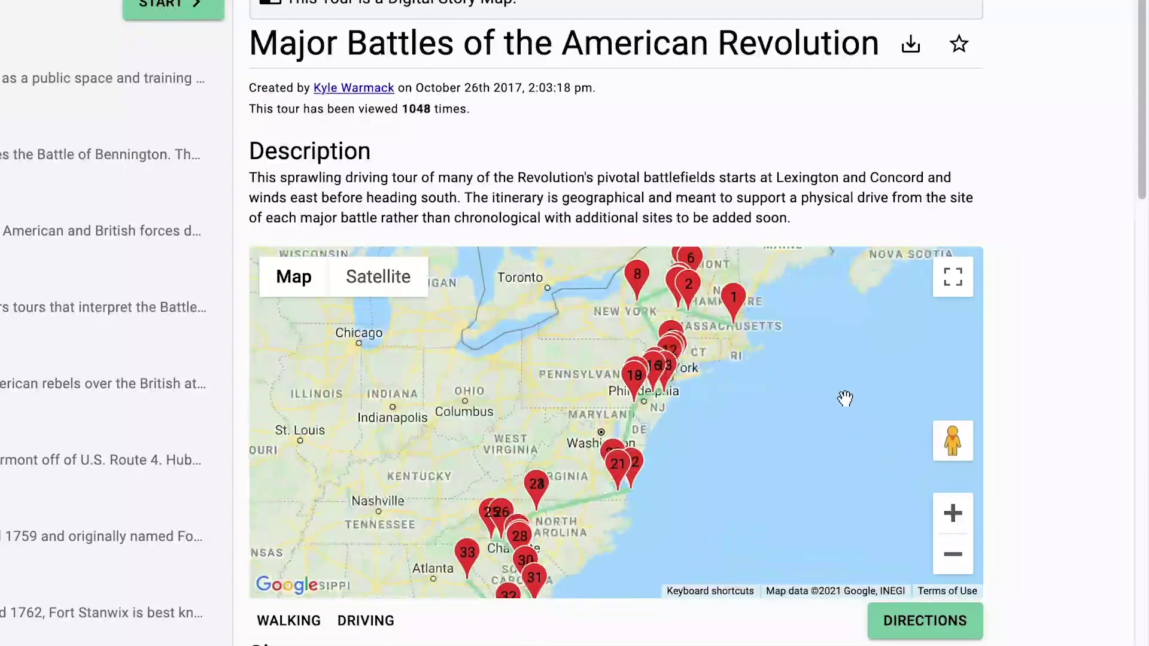
pyautogui.moveTo(844, 398); pyautogui.dragTo(800, 461)
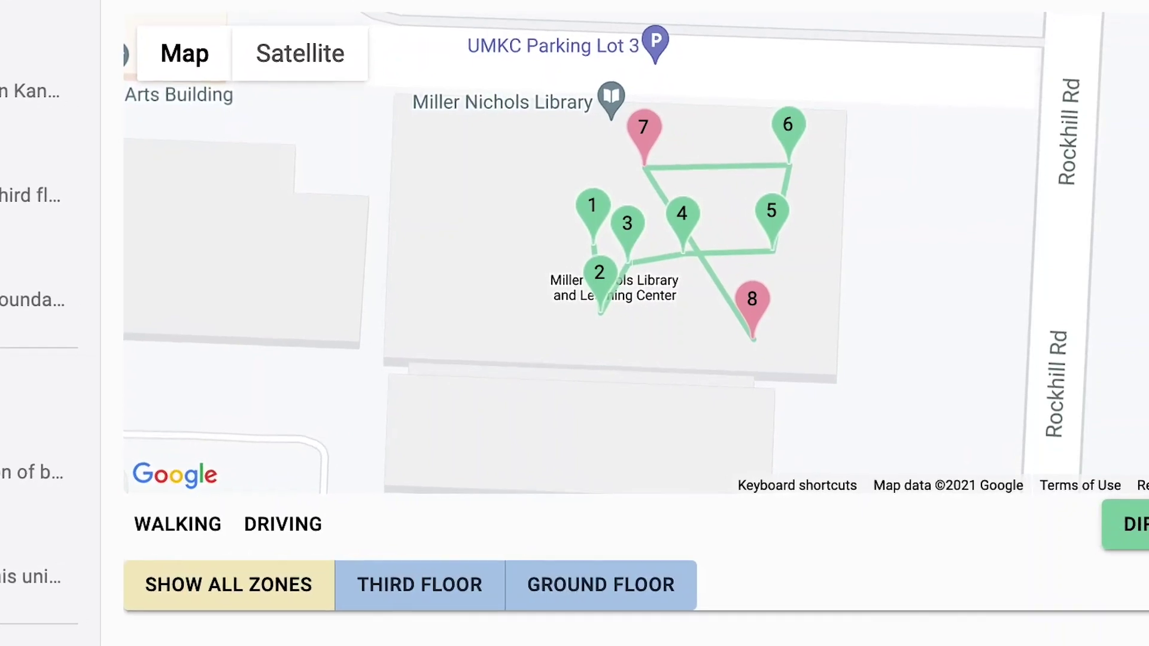
# Show only Third Floor stops, then only Ground Floor stops, and scroll the zone-grouped entries.
pyautogui.click(432, 598)
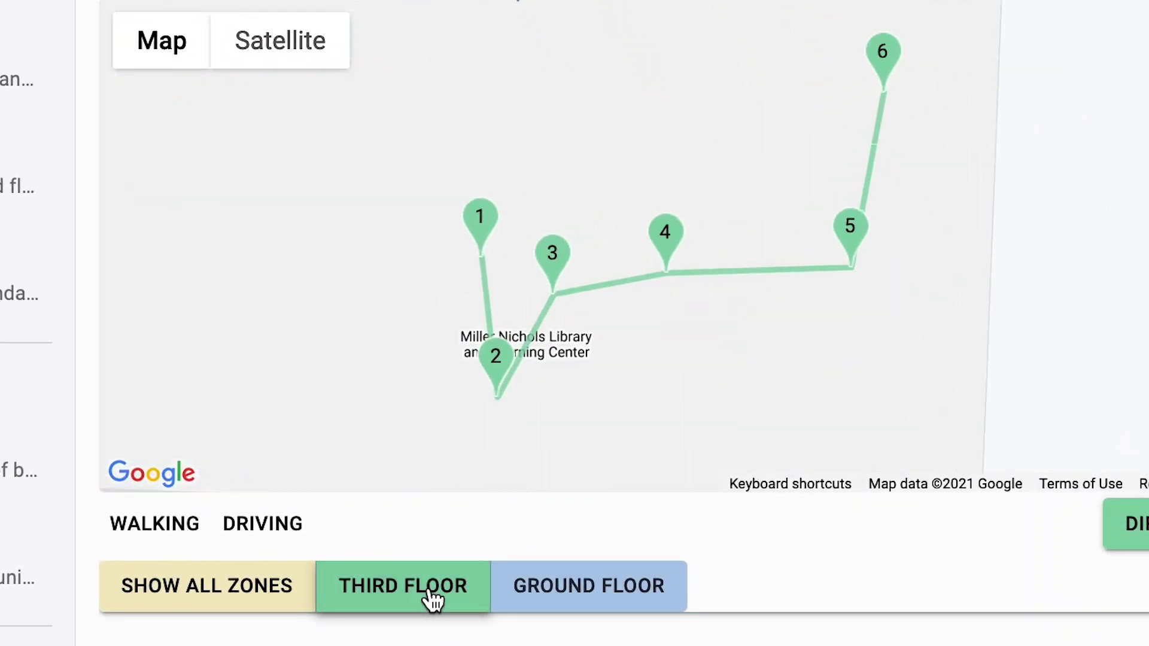
pyautogui.click(554, 602)
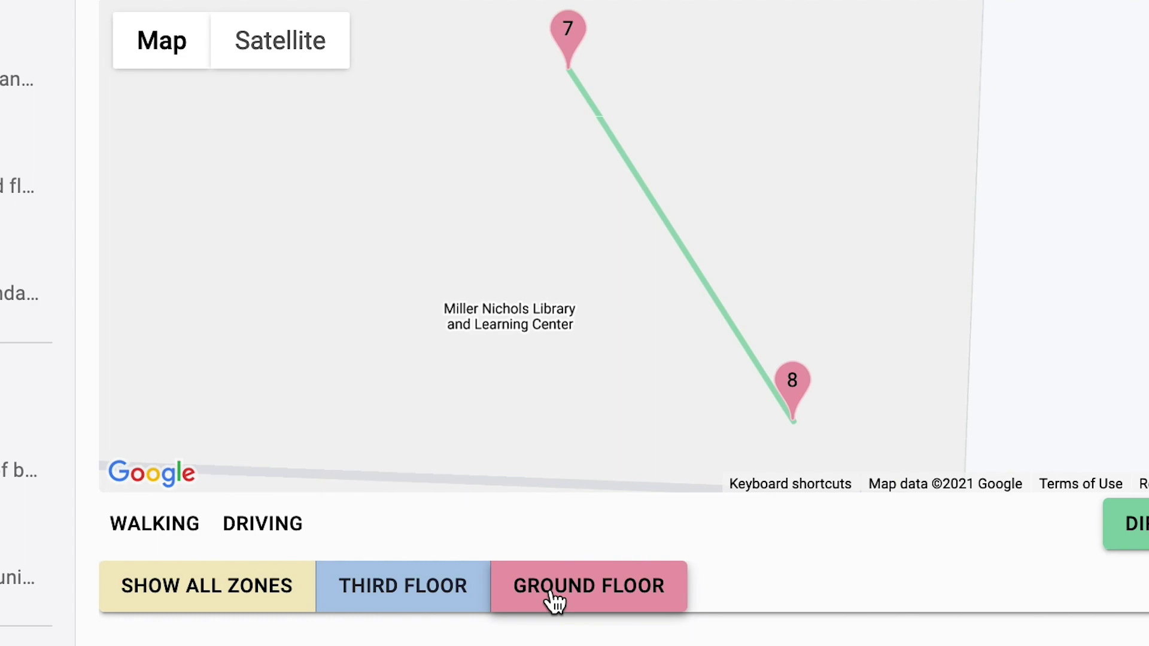
pyautogui.scroll(-5, 553, 602)
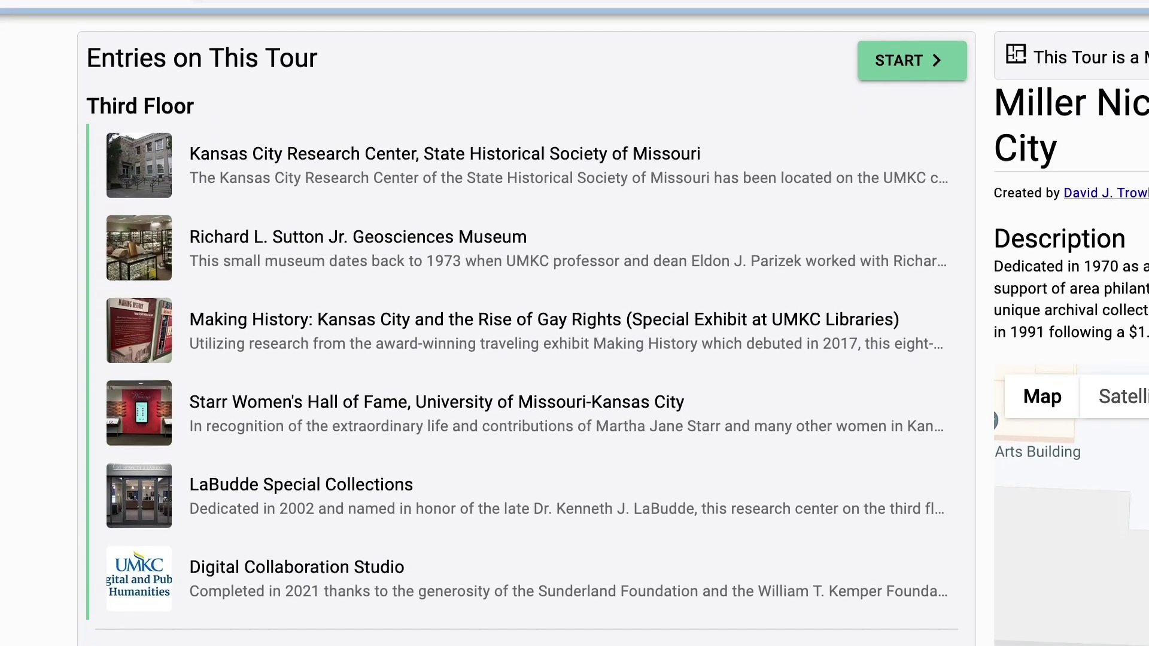
pyautogui.scroll(-3, 539, 359)
pyautogui.scroll(-2, 538, 359)
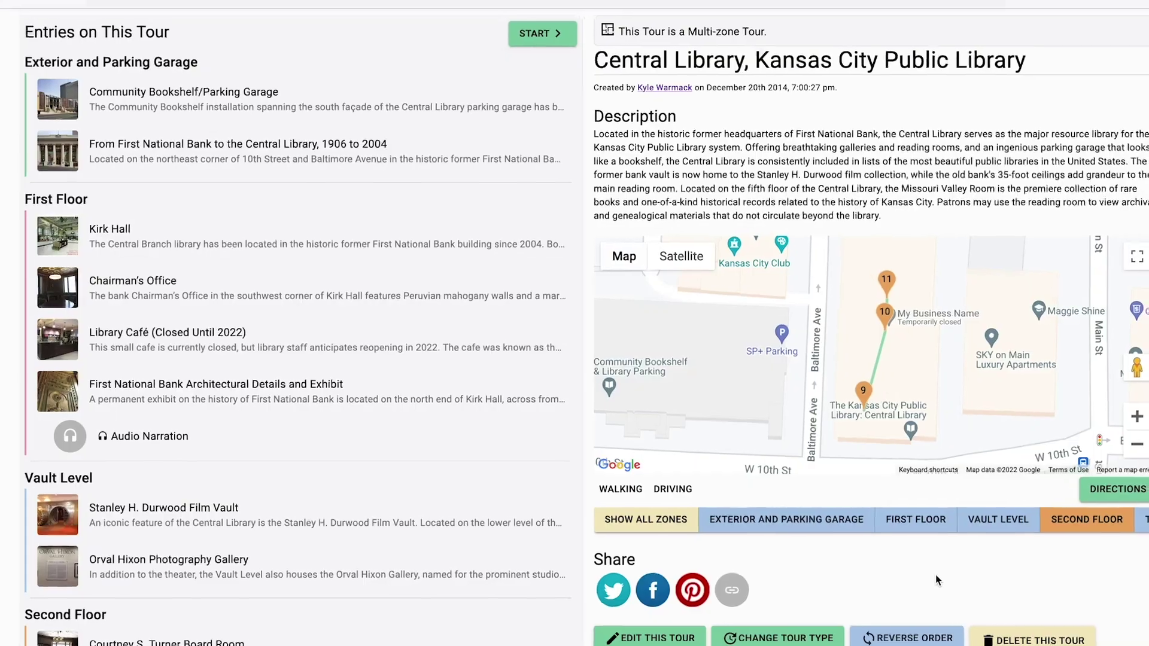
# Show the Central Library First Floor route, restore all zones, and bring up the tour type options.
pyautogui.click(914, 521)
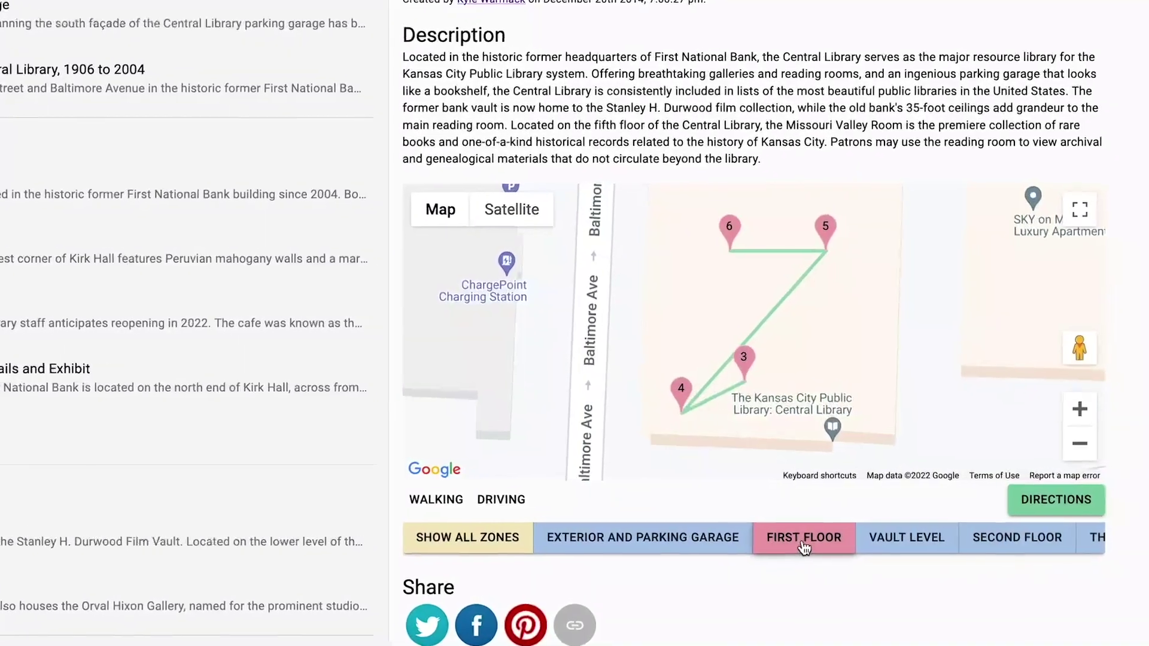
pyautogui.click(508, 548)
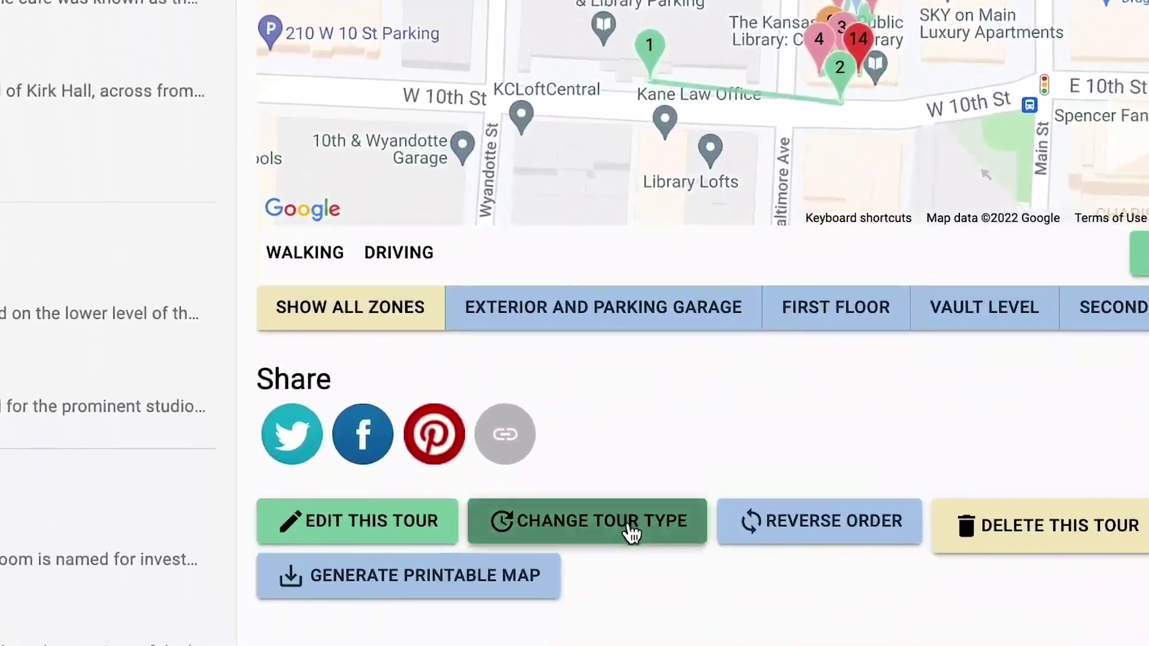
pyautogui.click(556, 645)
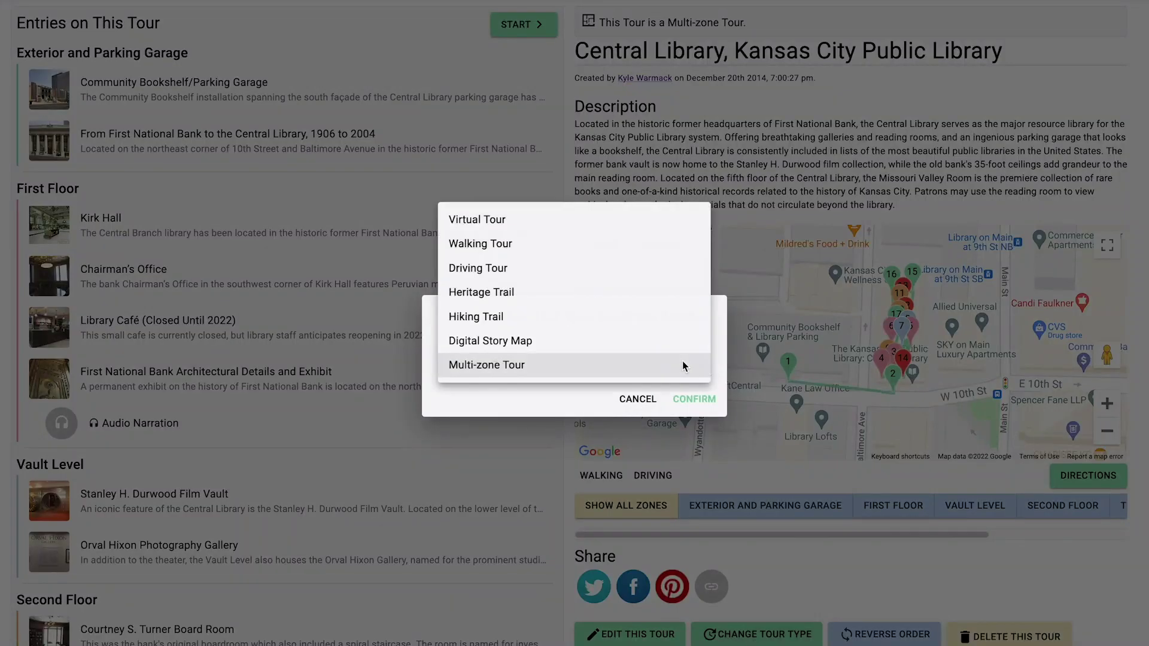
# Set the tour type to Multi-zone Tour.
pyautogui.click(683, 364)
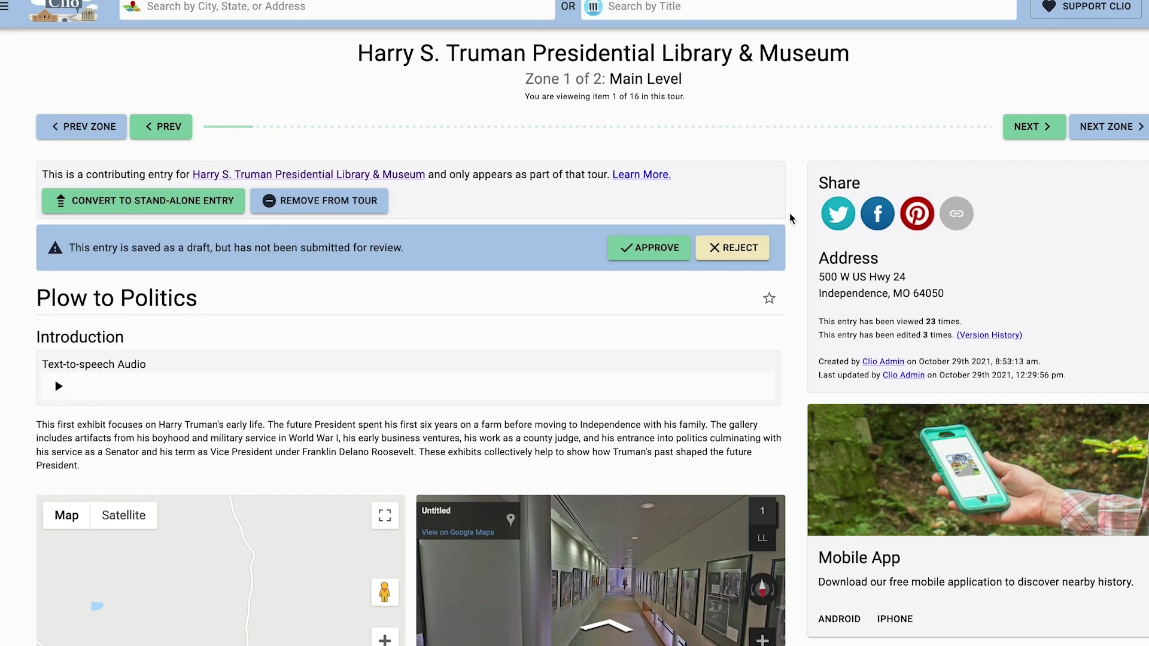
# Step forward into the exhibit hall in the virtual walkthrough and look around.
pyautogui.scroll(-5, 790, 219)
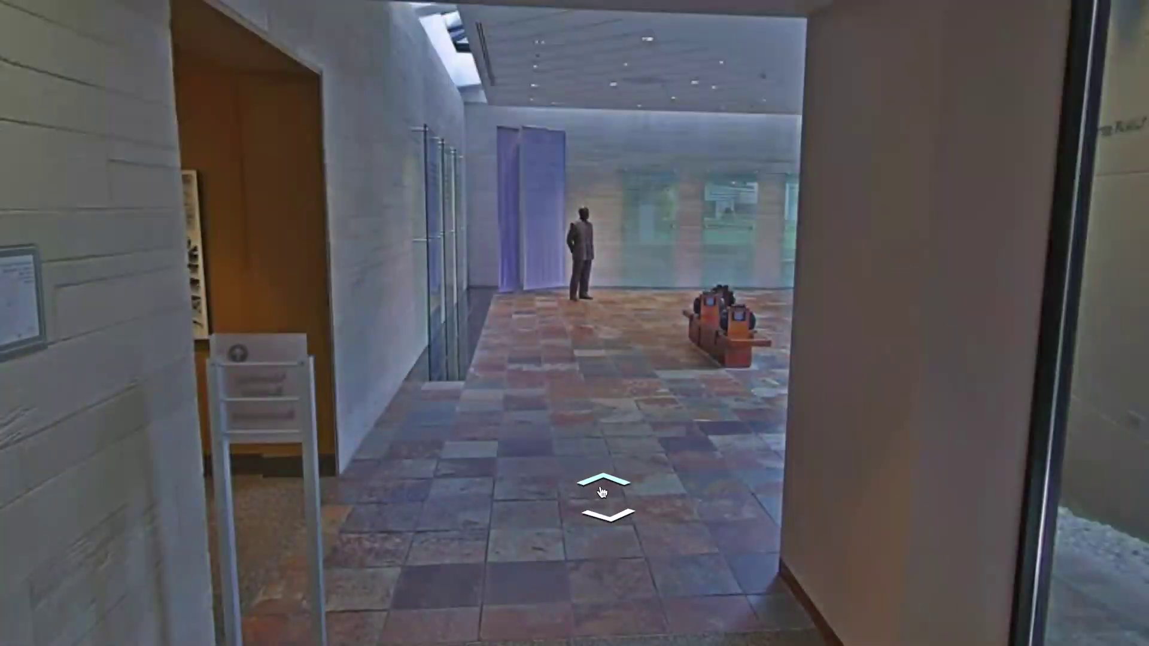
pyautogui.click(601, 491)
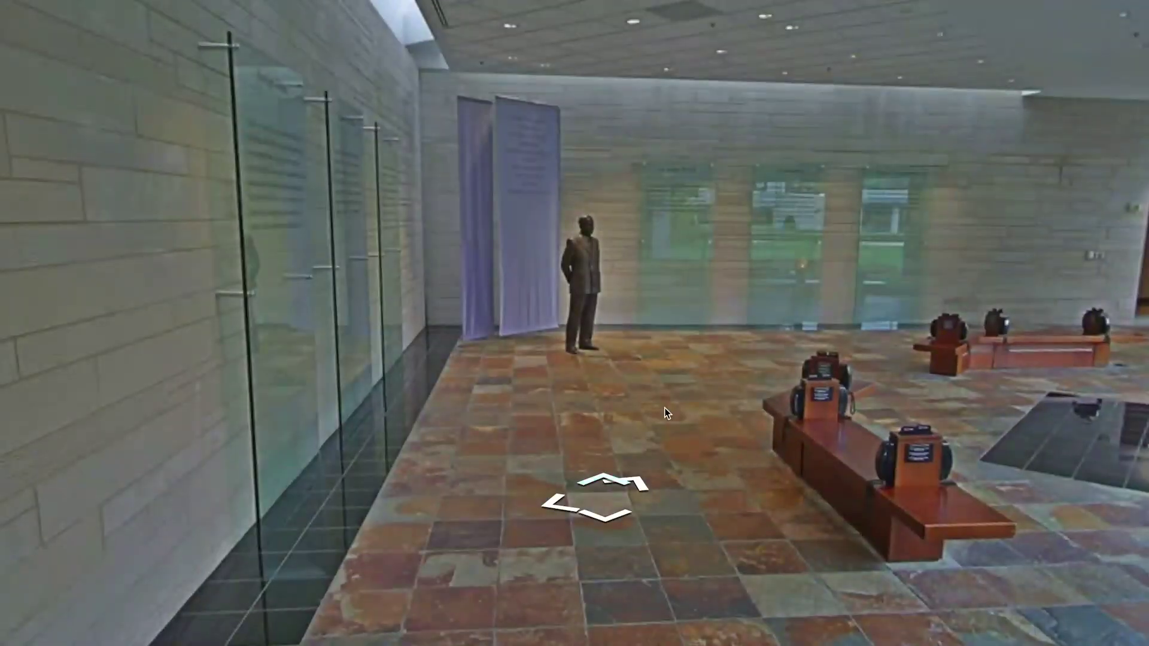
pyautogui.moveTo(783, 348); pyautogui.dragTo(500, 385)
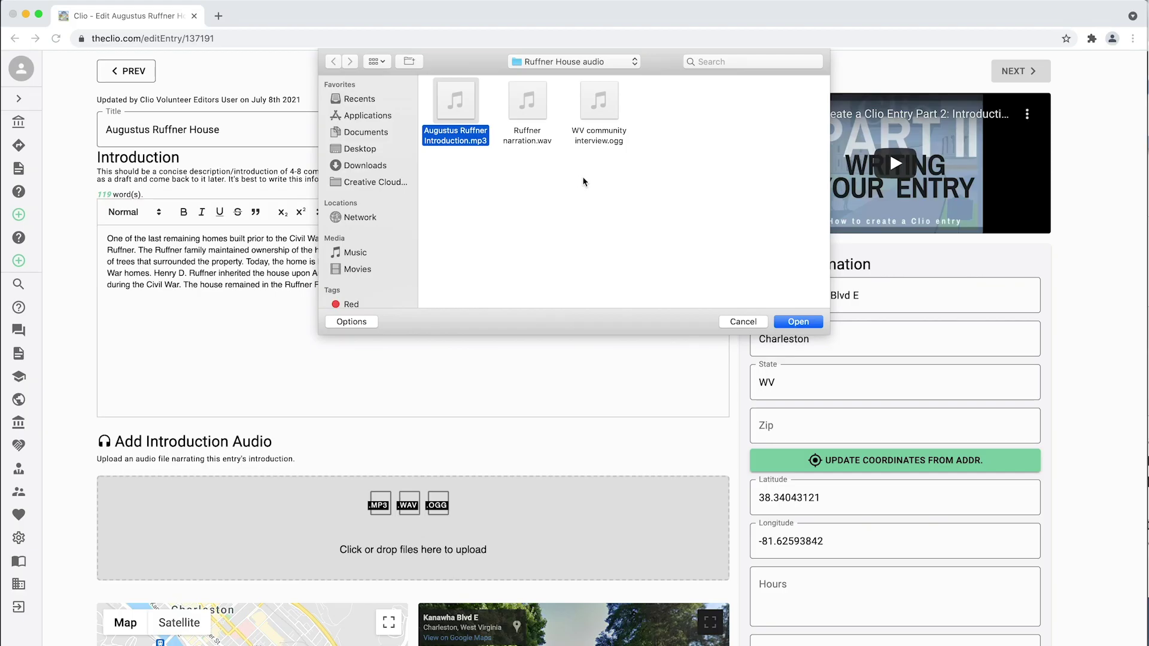
# Upload Augustus Ruffner Introduction.mp3 as the entry's introduction audio.
pyautogui.click(802, 323)
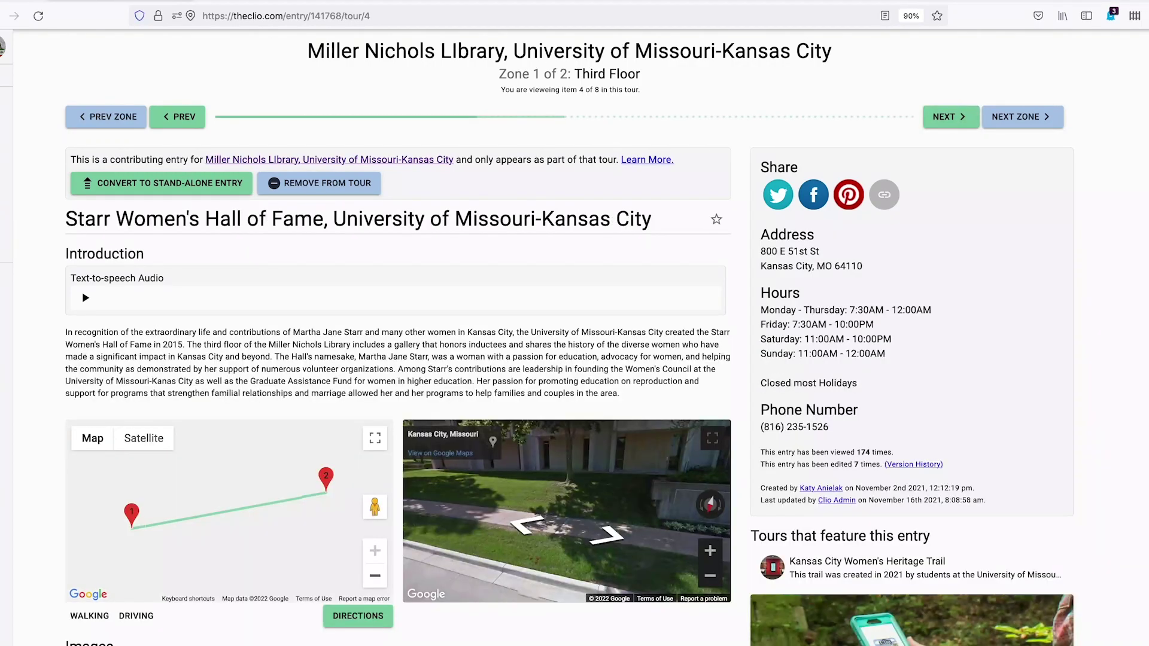
# Scroll to the Starr entry's Additional Information and play the Martha Jane Starr tribute video.
pyautogui.scroll(-20, 395, 358)
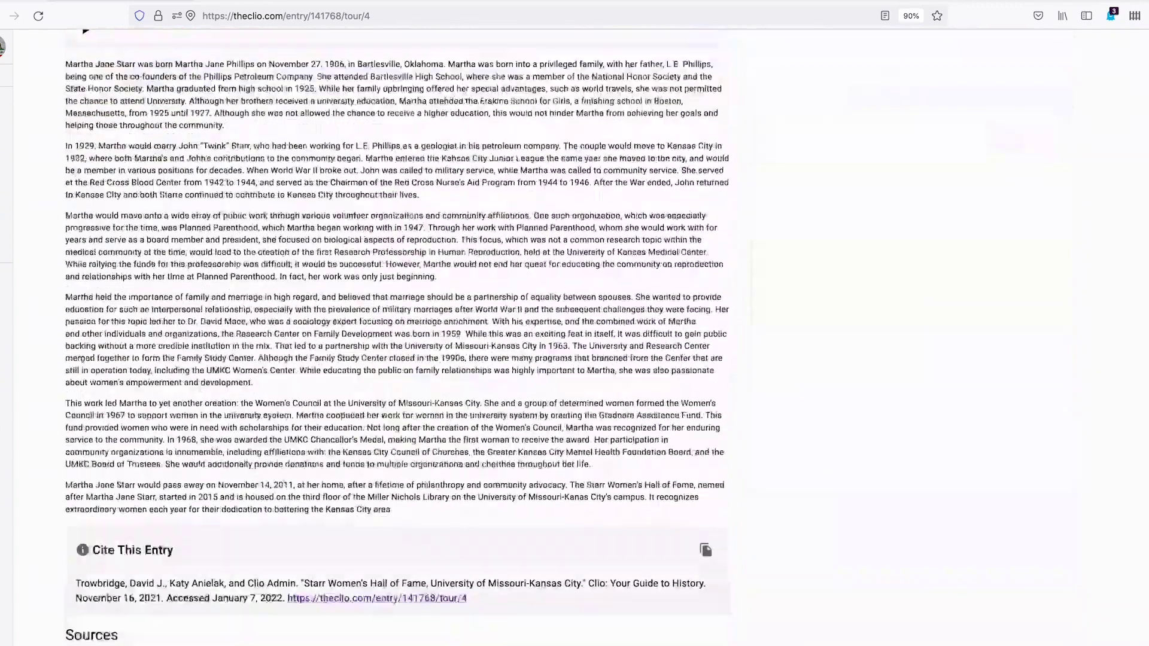
pyautogui.scroll(-1, 395, 359)
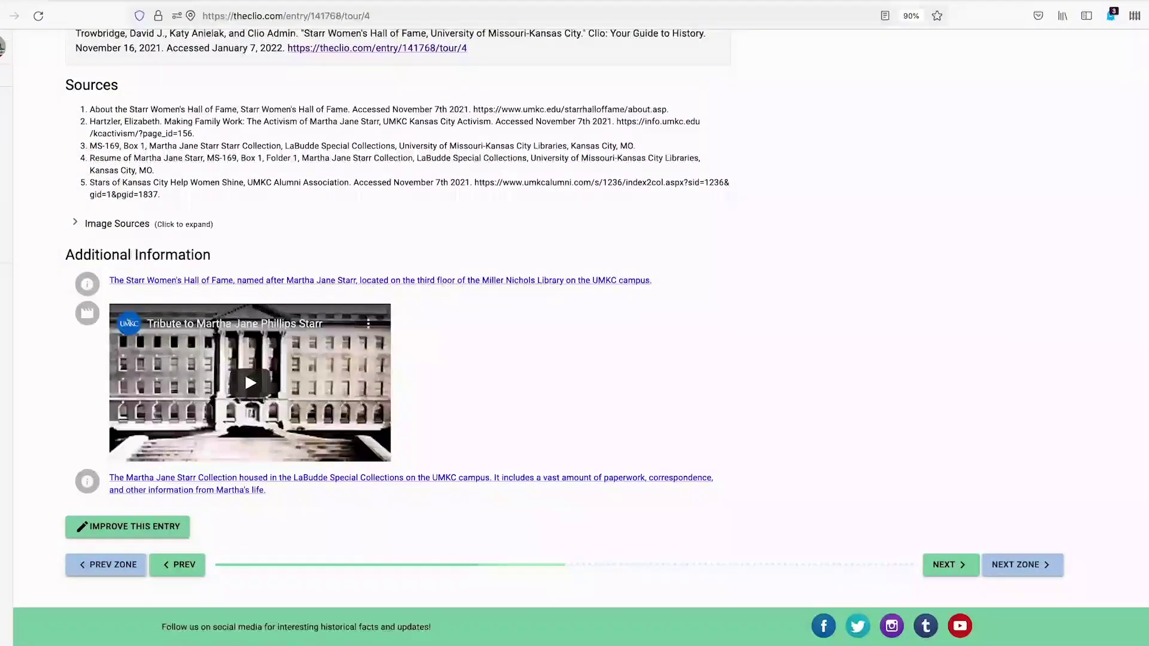
pyautogui.click(256, 389)
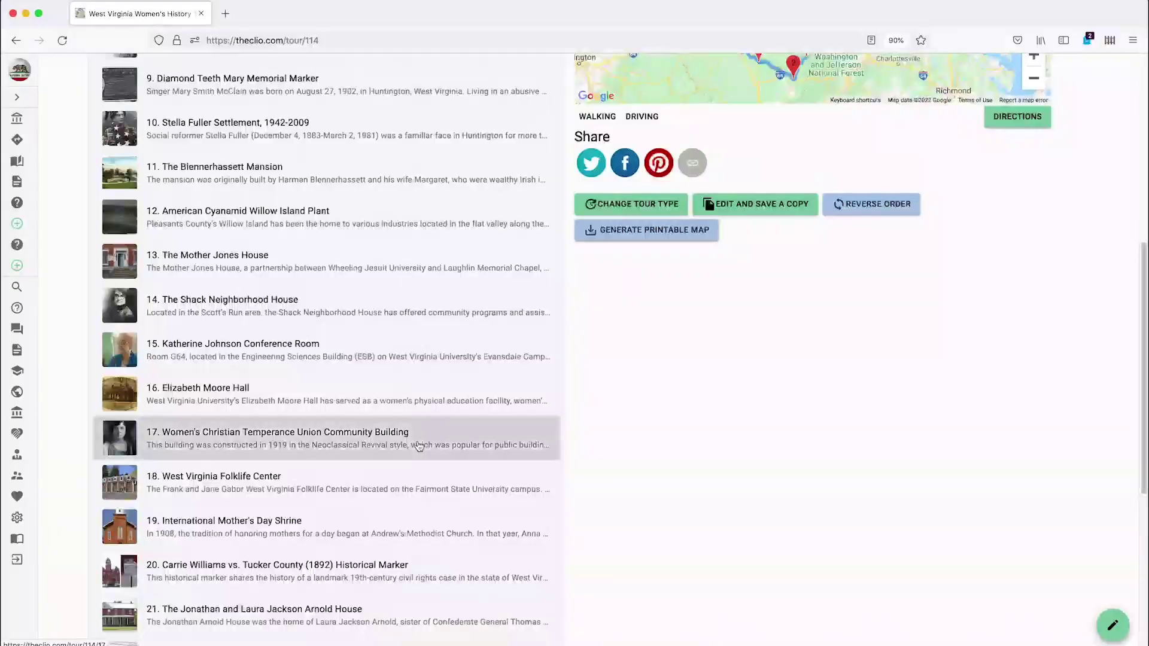
# Scroll up and back down through the West Virginia Women's History Trail page.
pyautogui.scroll(3, 418, 446)
pyautogui.scroll(5, 418, 446)
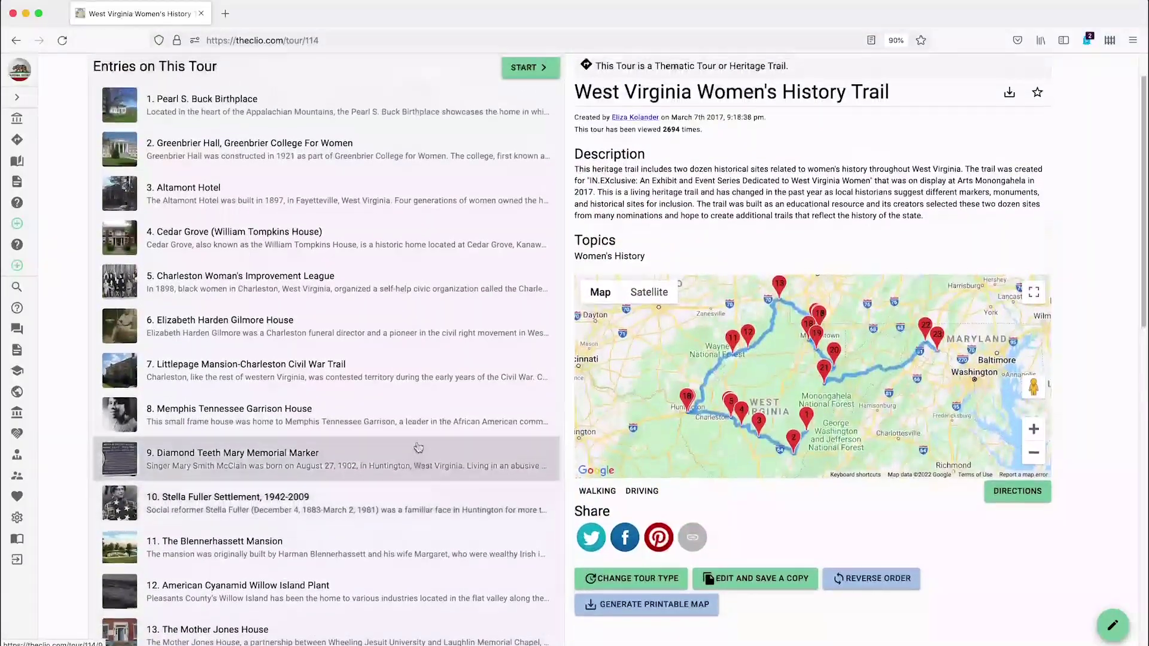
pyautogui.scroll(1, 418, 448)
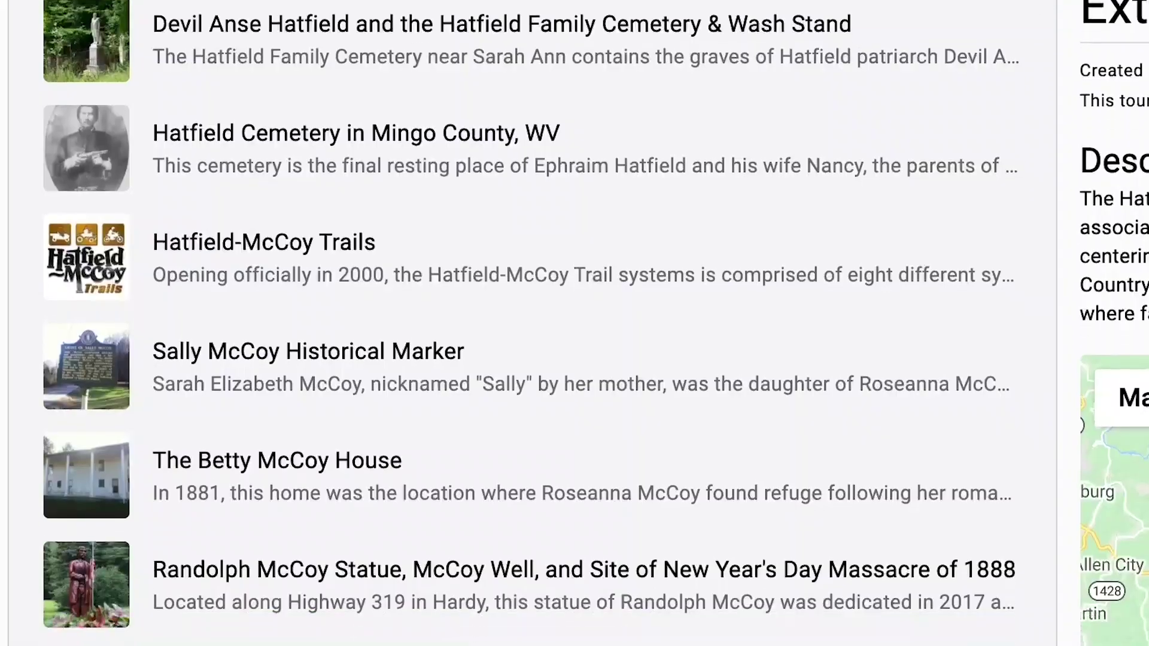
pyautogui.scroll(-5, 538, 323)
pyautogui.scroll(-8, 538, 323)
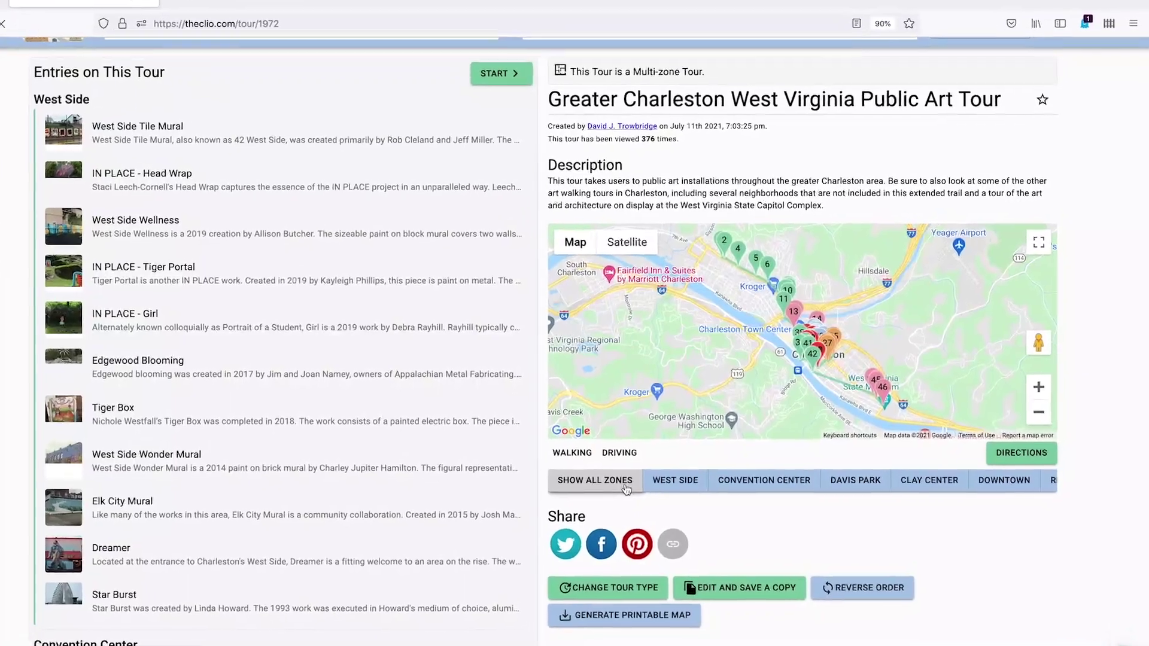
# Show the West Side, Convention Center, Davis Park and Clay Center zones in turn, then scroll the entries.
pyautogui.click(694, 486)
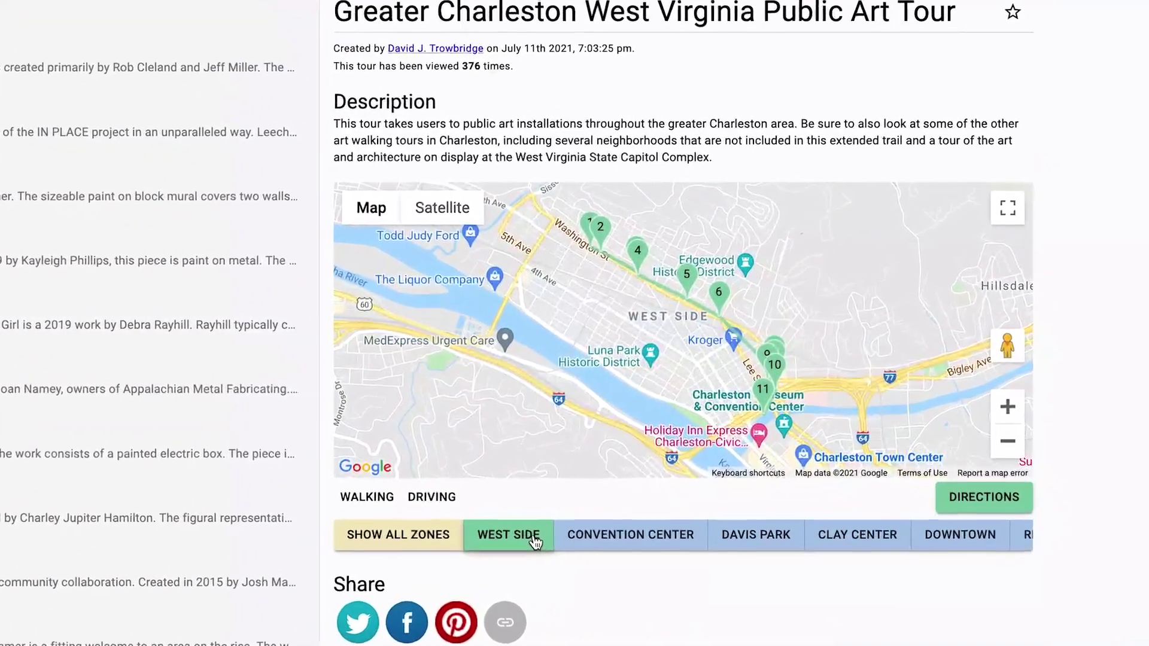
pyautogui.click(630, 534)
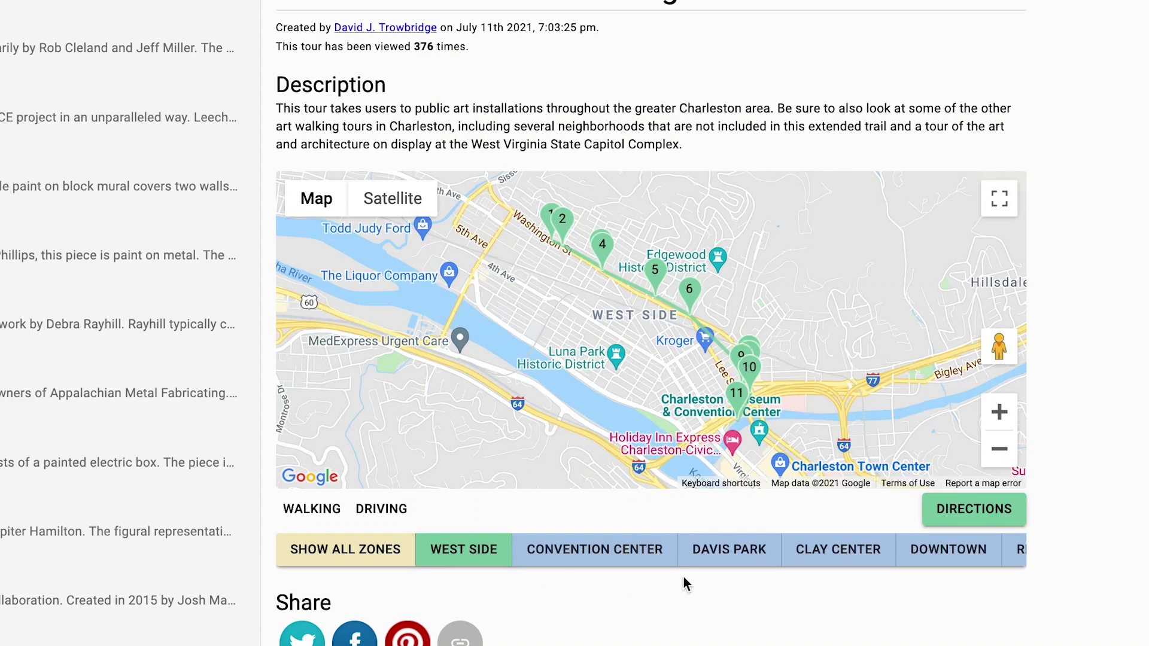
pyautogui.click(713, 560)
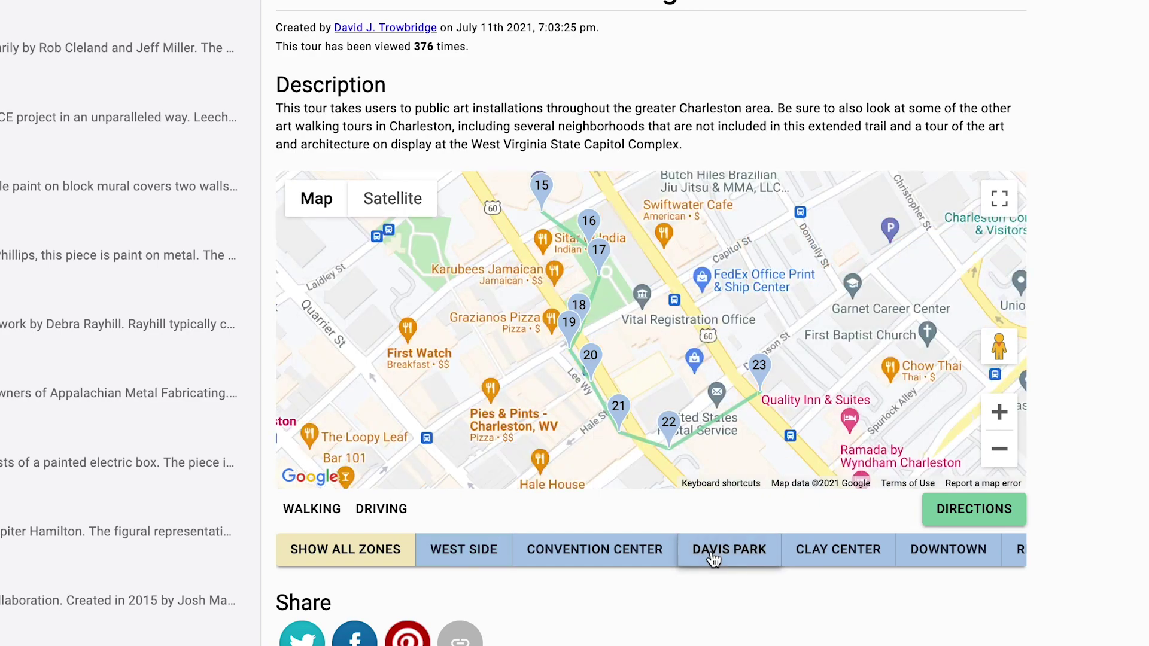
pyautogui.click(821, 559)
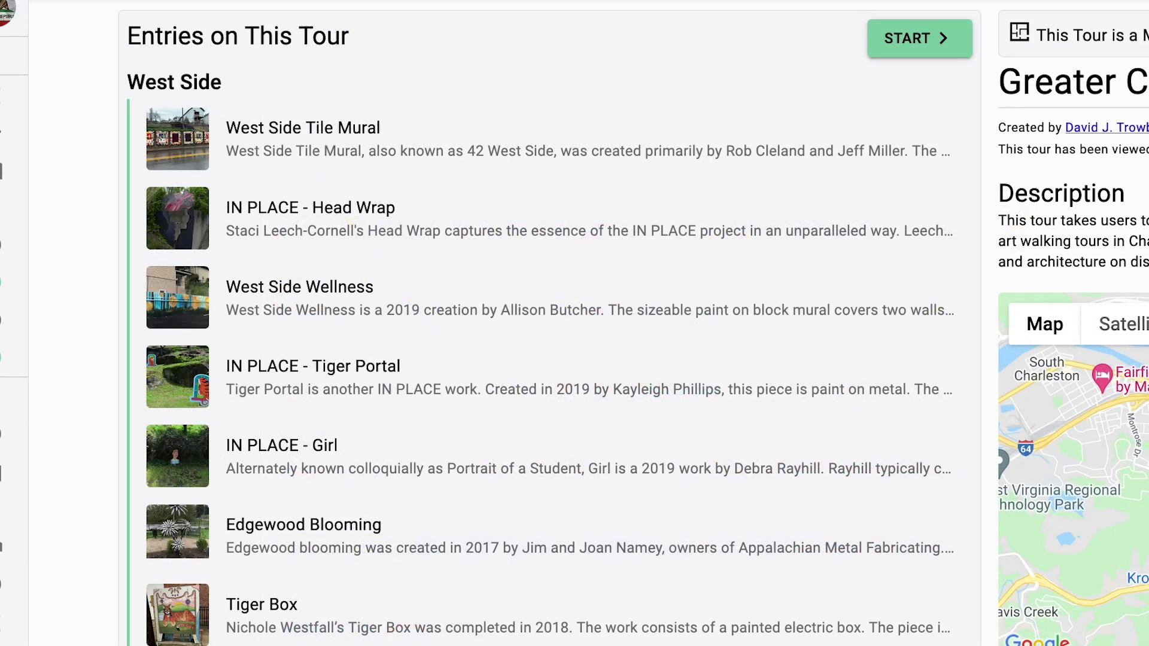
pyautogui.scroll(-9, 550, 323)
pyautogui.scroll(-7, 550, 324)
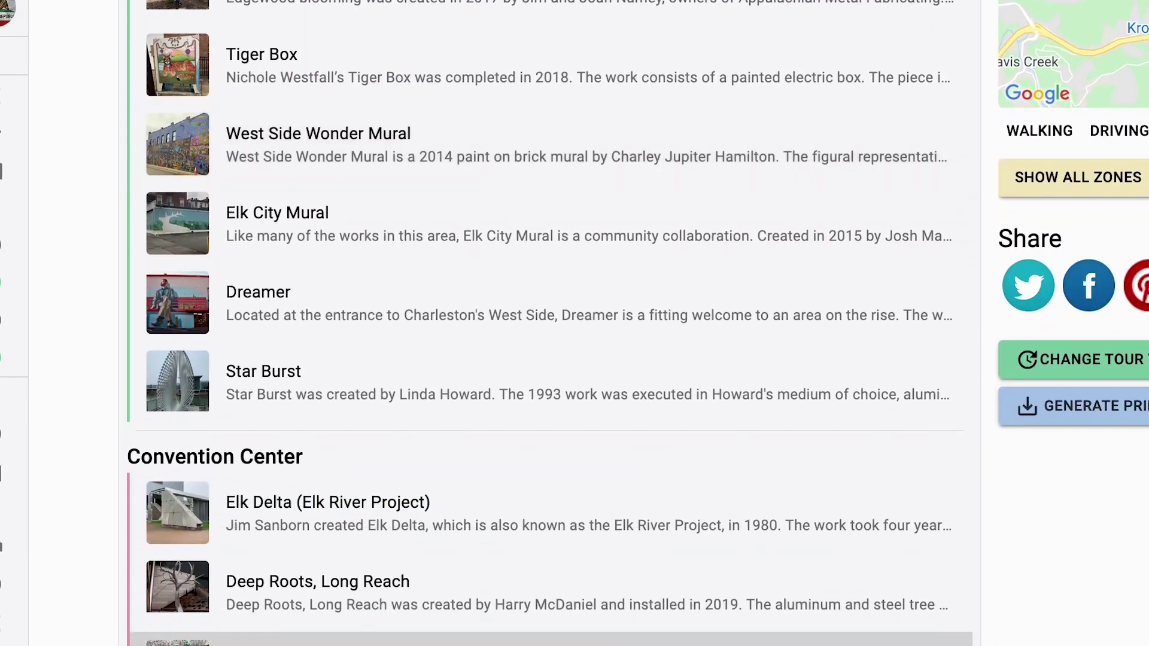
pyautogui.scroll(-7, 550, 323)
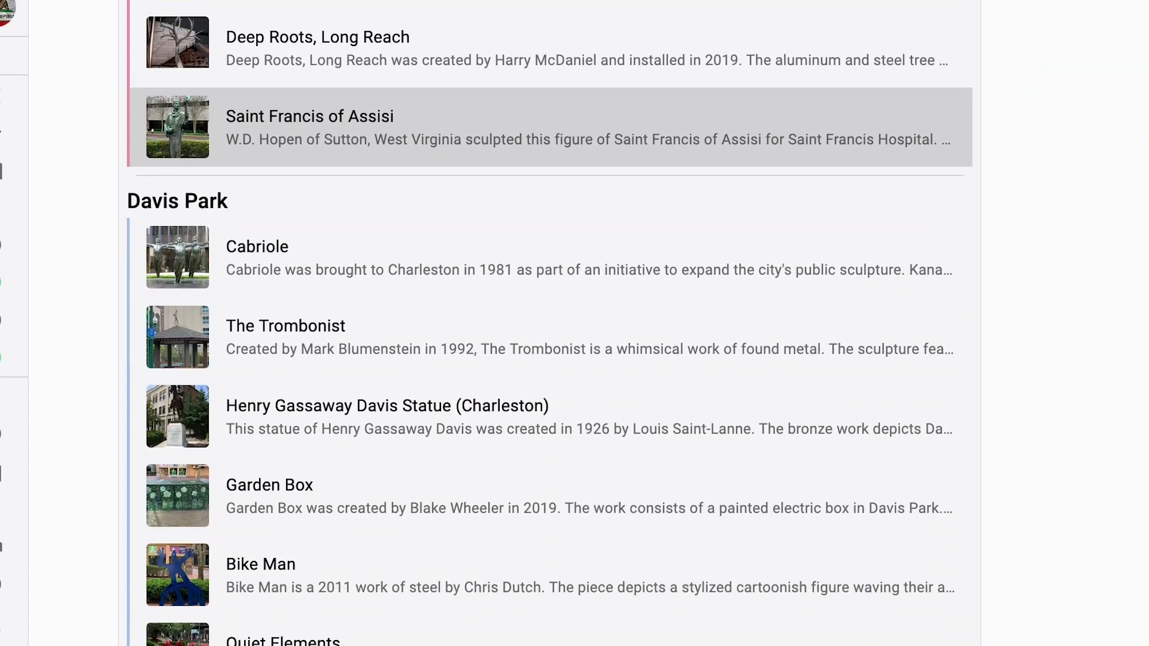
pyautogui.scroll(-5, 550, 323)
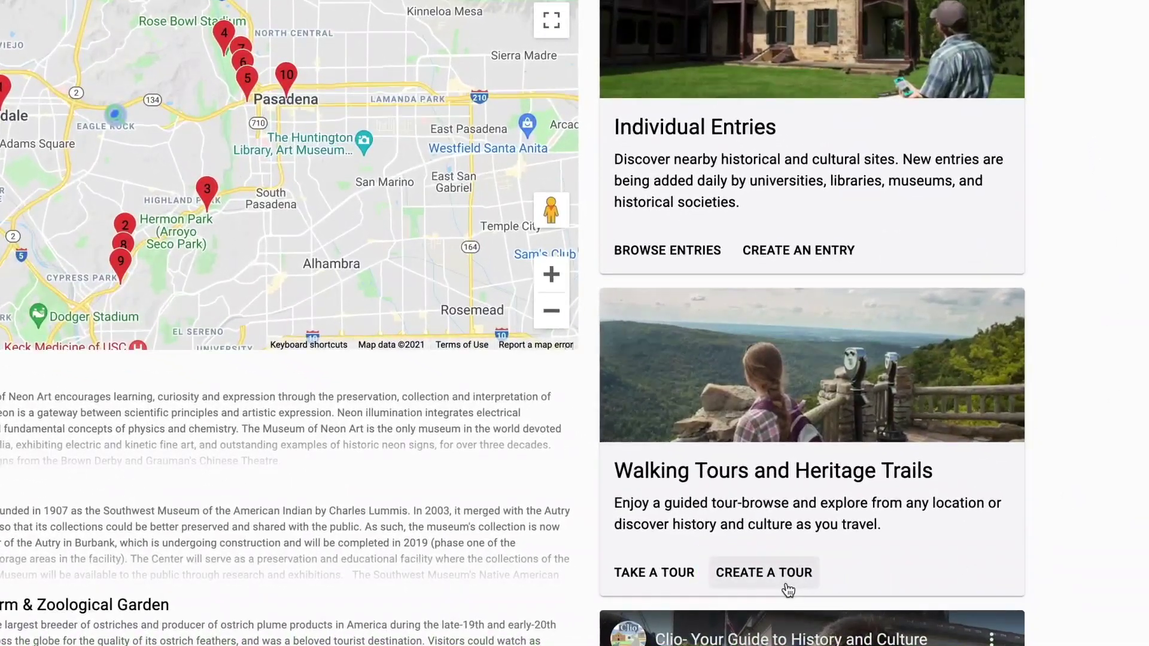
# From the Welcome page, begin a new tour and pick the Multi-zone Tour card.
pyautogui.click(786, 585)
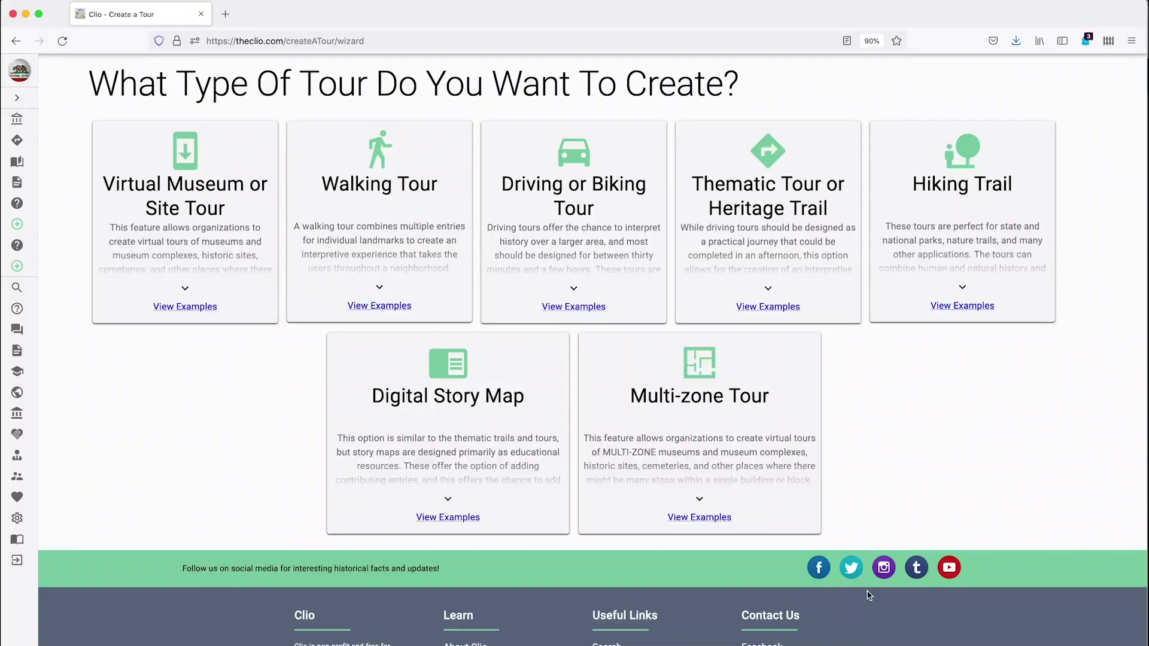
pyautogui.click(775, 476)
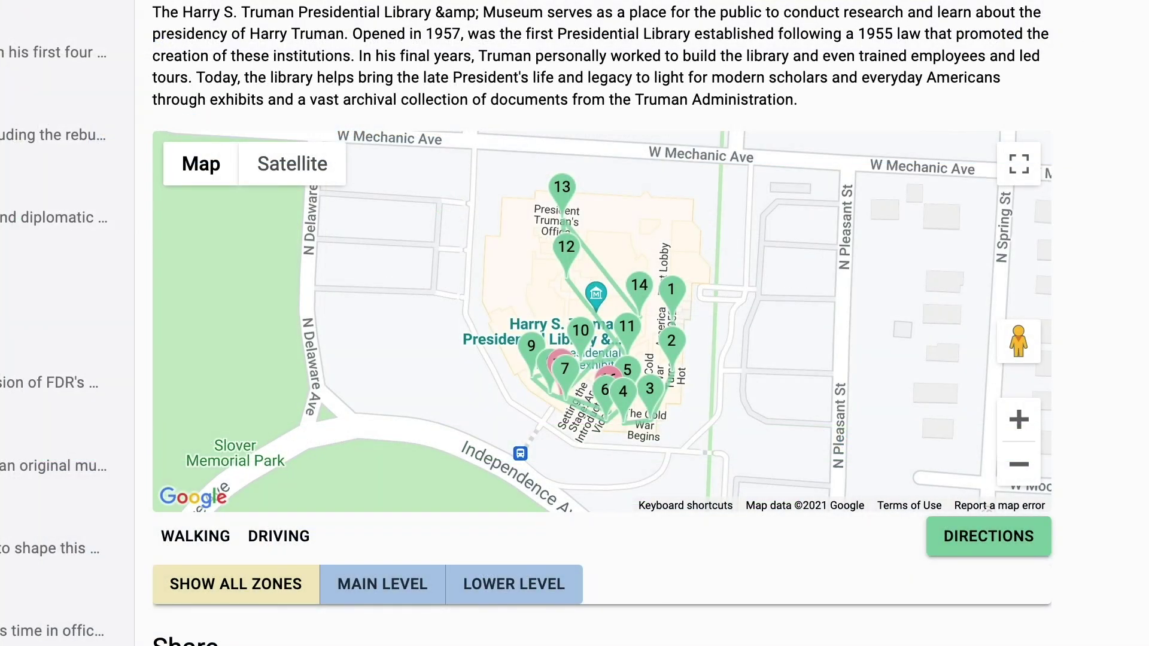
# Zoom the Truman Library map in two levels, then browse the Central Library entry and its floor stops.
pyautogui.click(1019, 419)
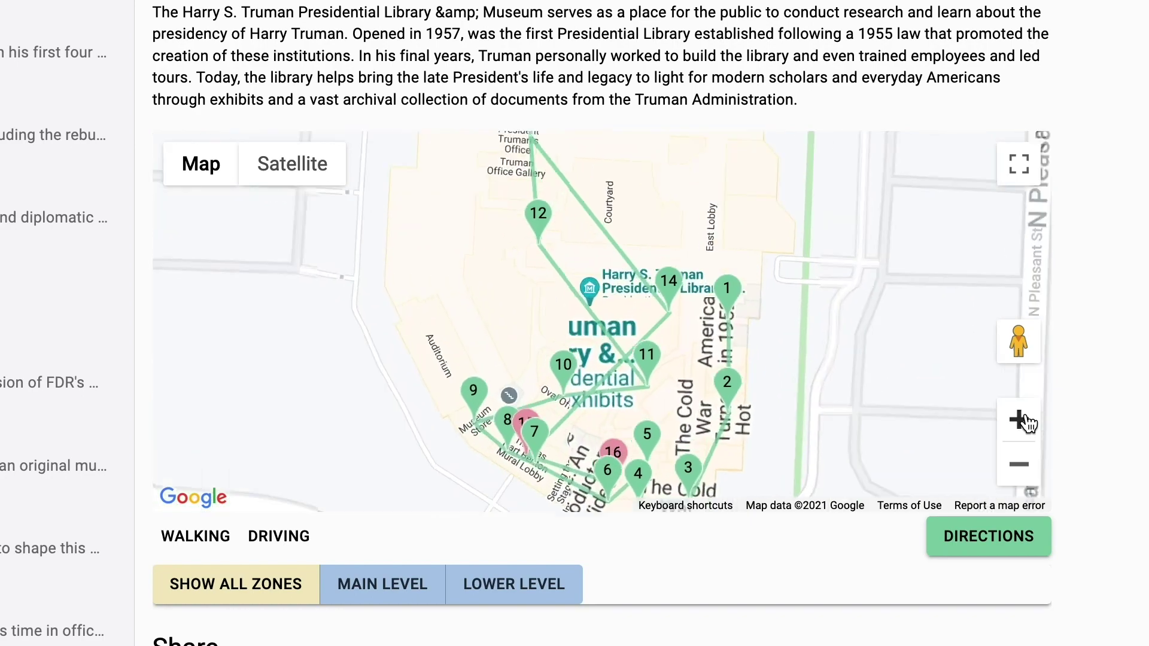
pyautogui.click(1019, 419)
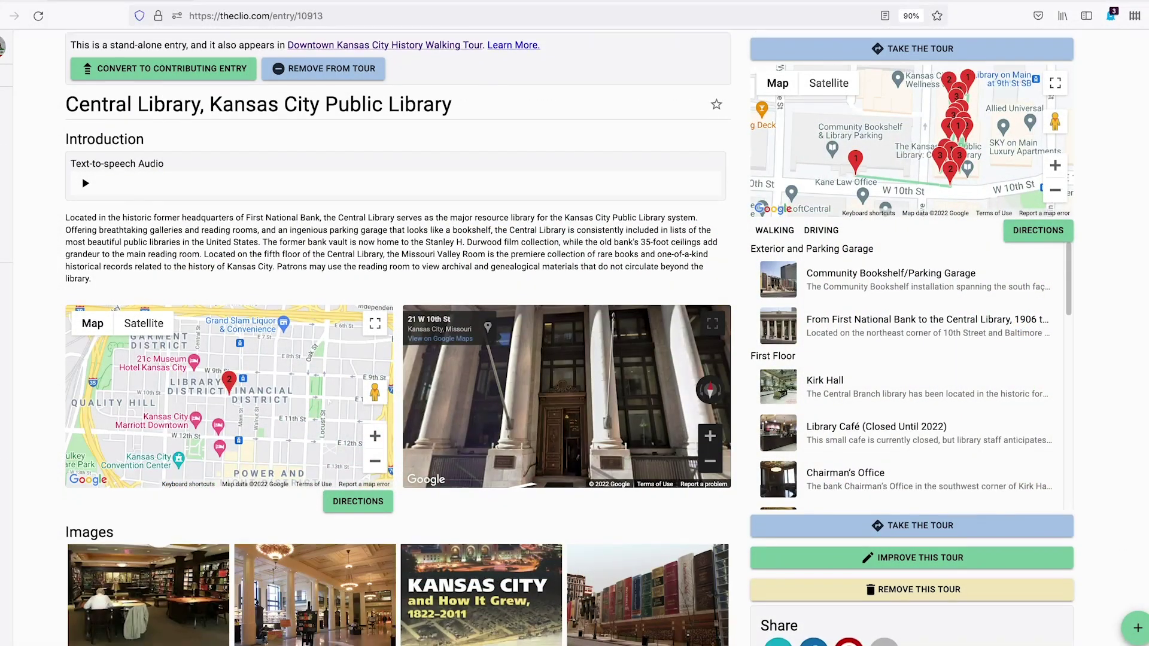
pyautogui.scroll(-7, 109, 296)
pyautogui.scroll(-6, 109, 296)
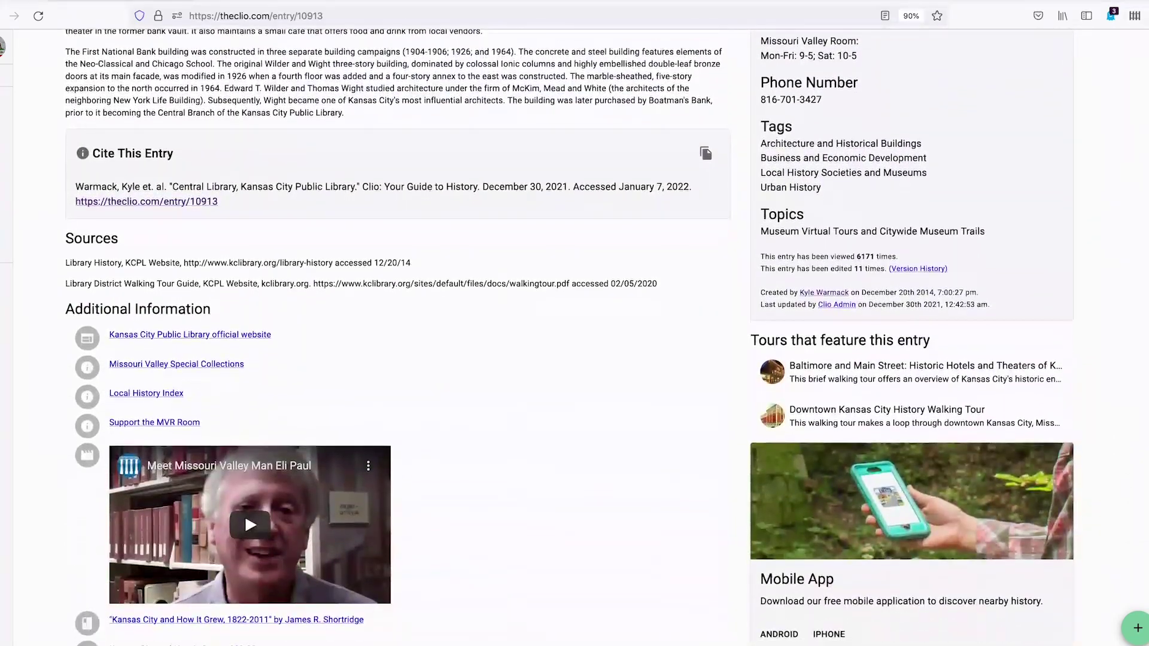
pyautogui.scroll(8, 109, 297)
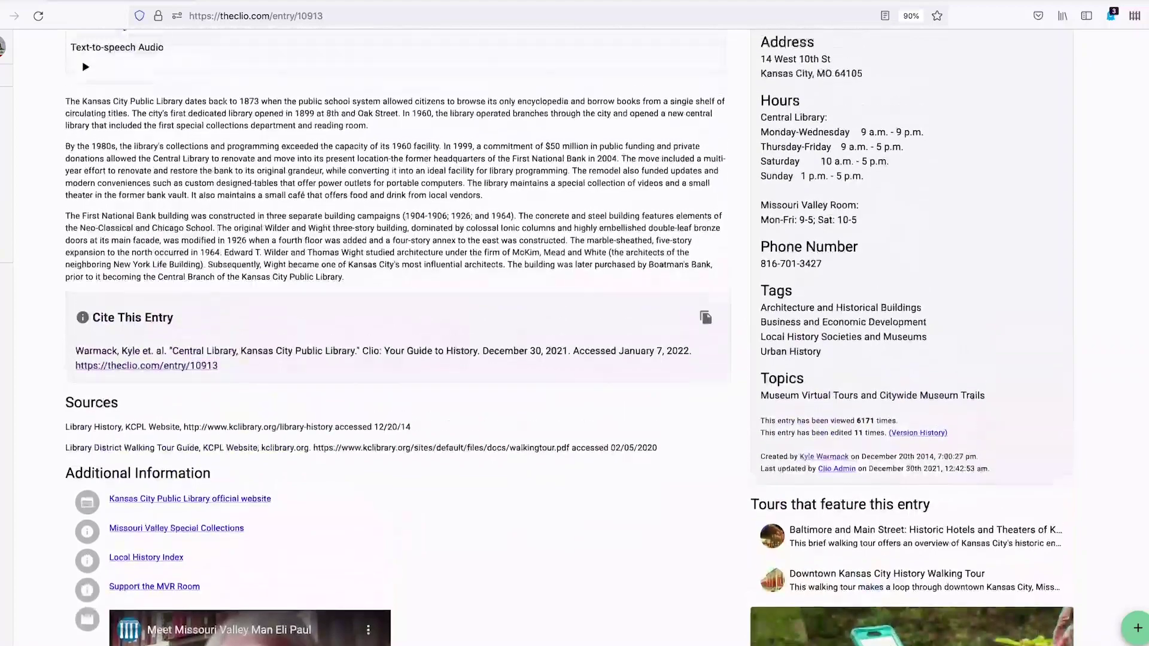
pyautogui.scroll(5, 1139, 339)
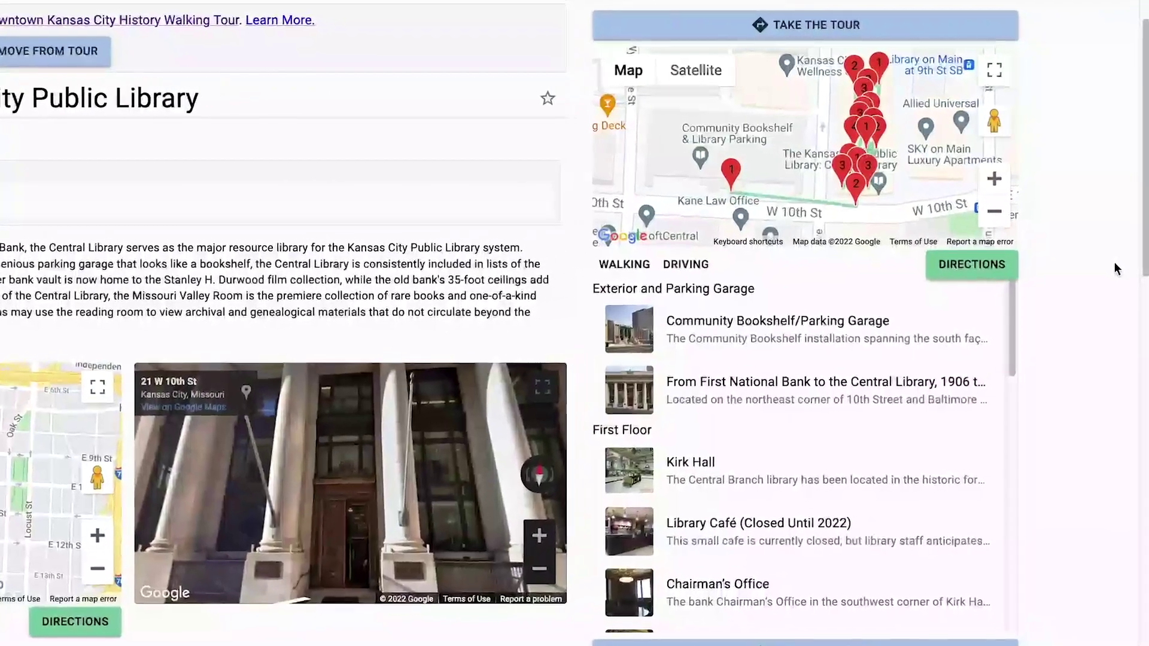
pyautogui.moveTo(1014, 328); pyautogui.dragTo(1012, 343)
pyautogui.moveTo(1008, 376); pyautogui.dragTo(1012, 577)
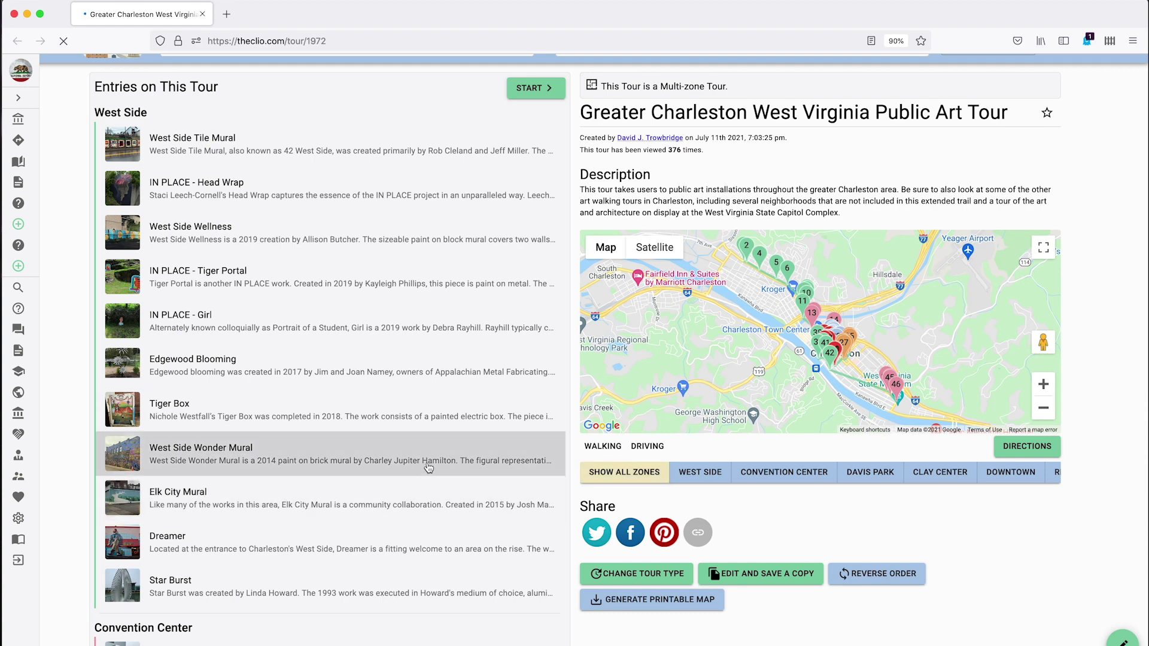
# Scroll through the Greater Charleston entries under the West Side, Convention Center and Davis Park zones.
pyautogui.scroll(-5, 425, 462)
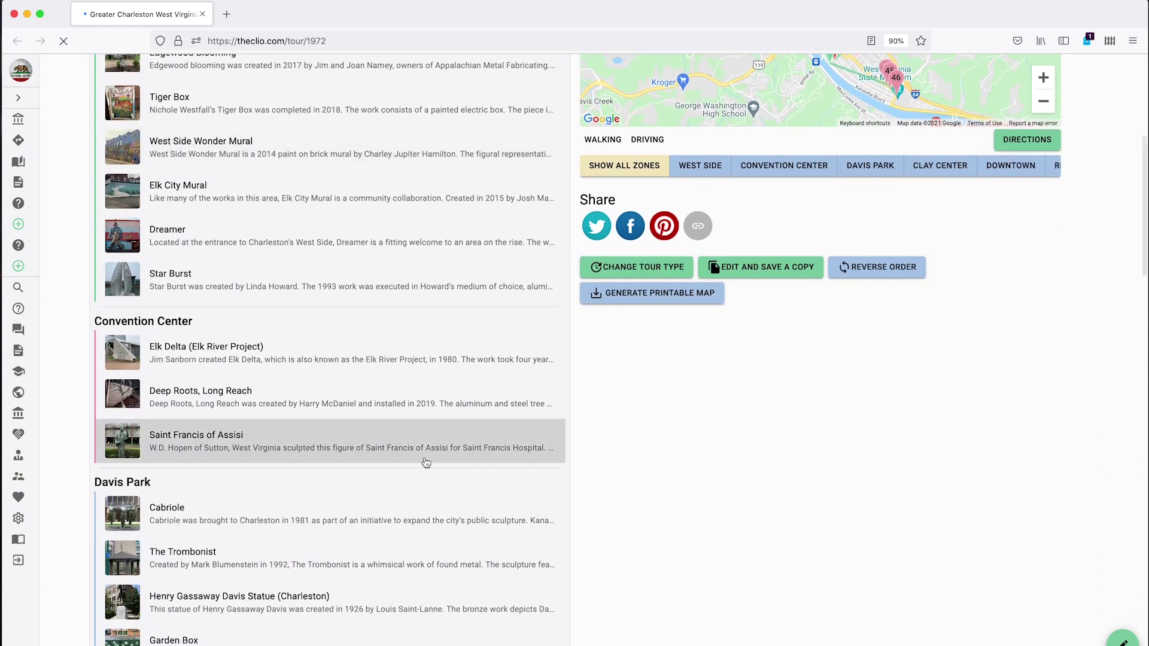
pyautogui.scroll(-3, 425, 463)
pyautogui.scroll(-4, 426, 463)
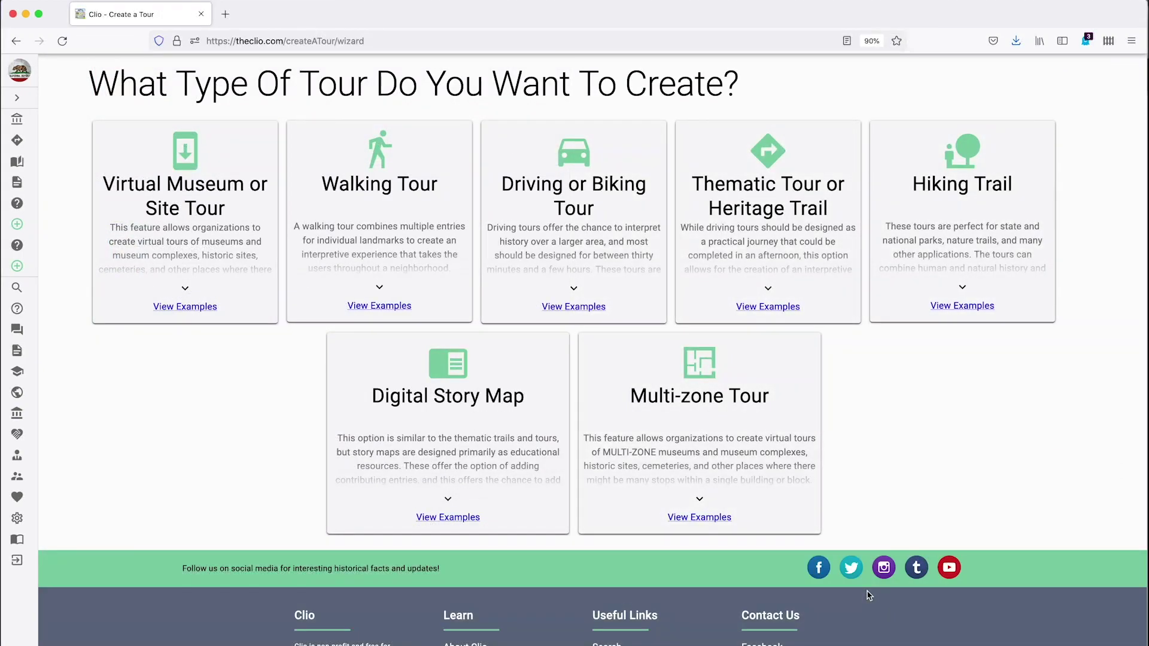
# Select the Multi-zone Tour card in the Create a Tour wizard.
pyautogui.click(776, 479)
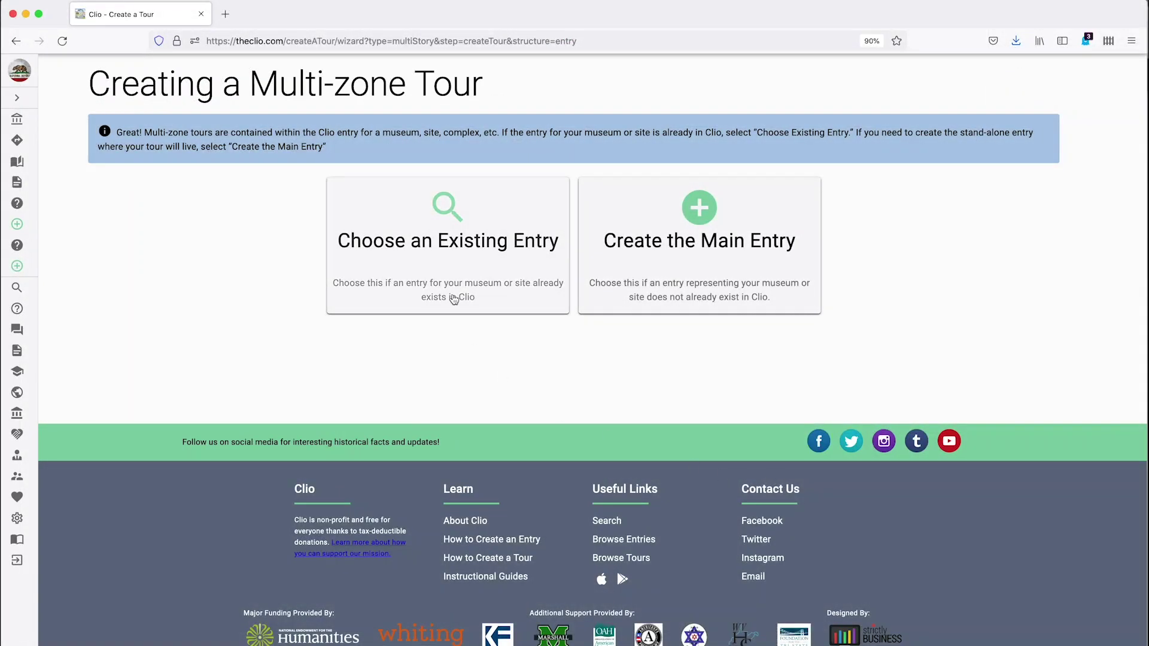
# Search existing entries for 'Kansas Central Library' and pick Central Library, Kansas City Public Library as main entry.
pyautogui.click(474, 262)
pyautogui.click(255, 179)
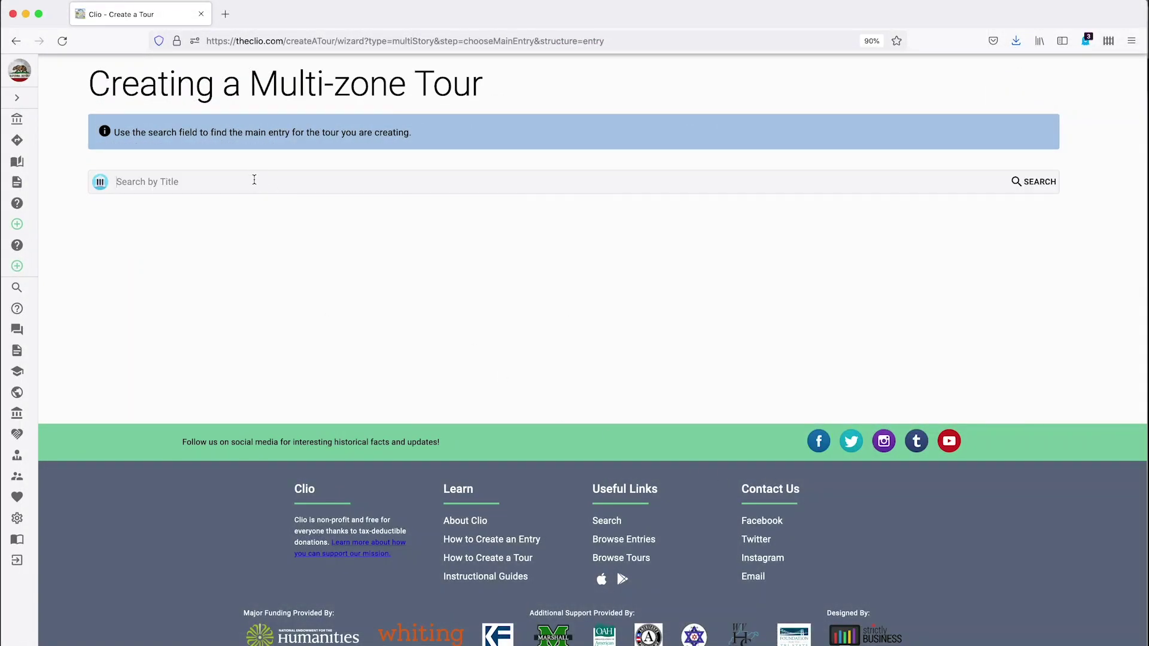
pyautogui.write('Kansas Central Library')
pyautogui.press('Return')
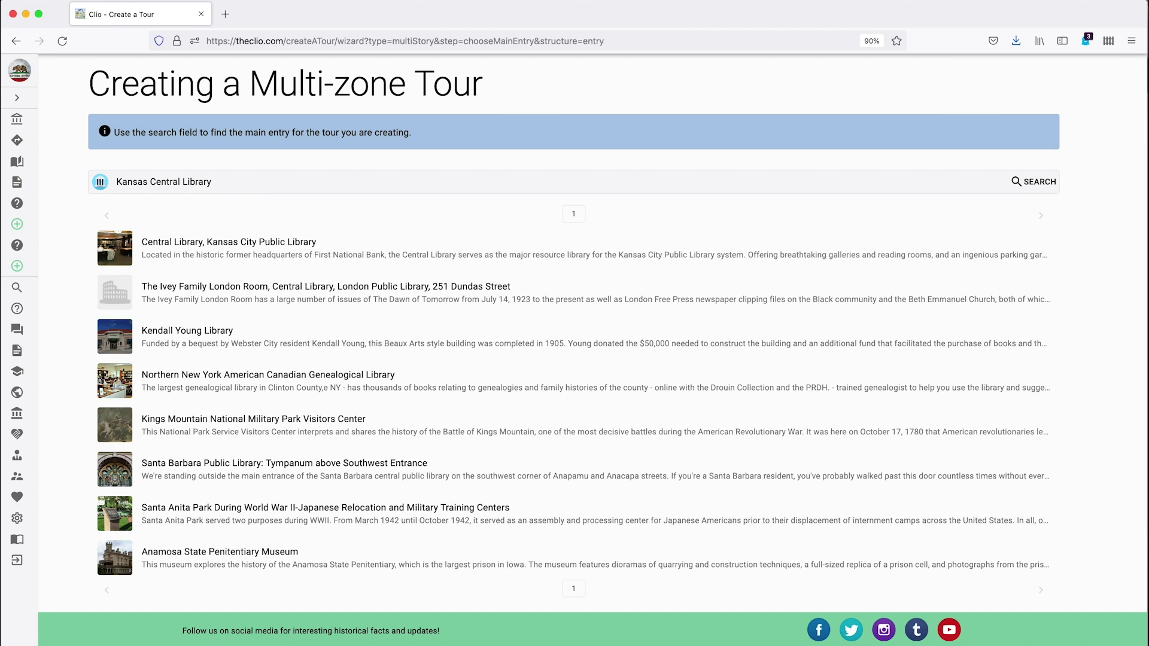
pyautogui.click(359, 249)
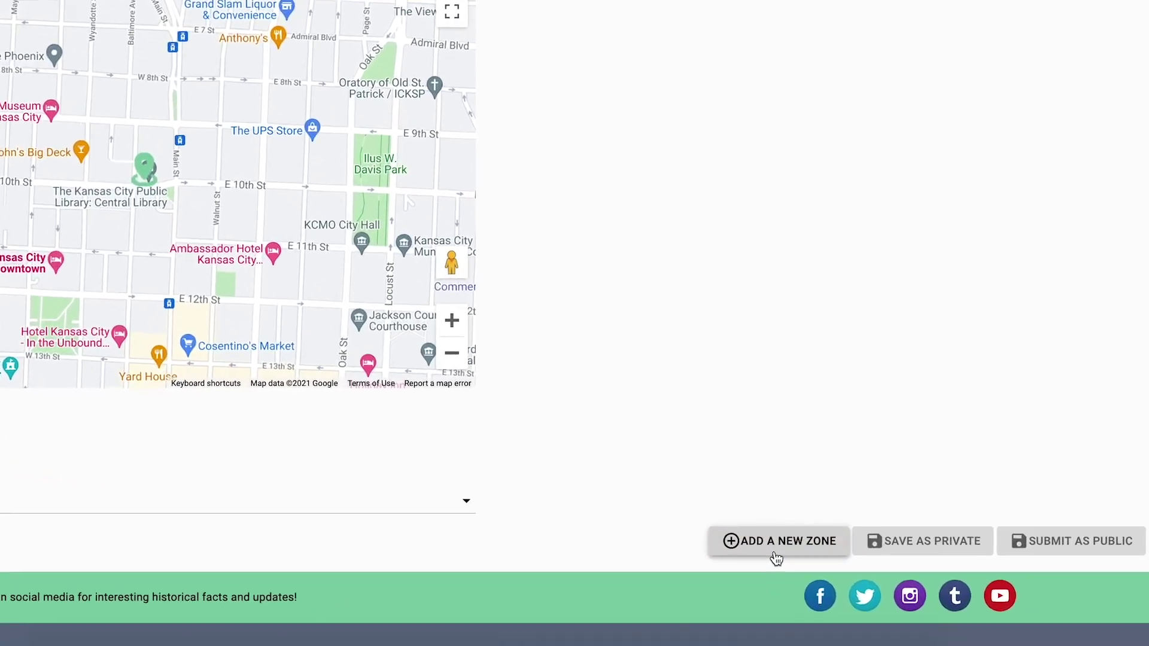
pyautogui.click(767, 526)
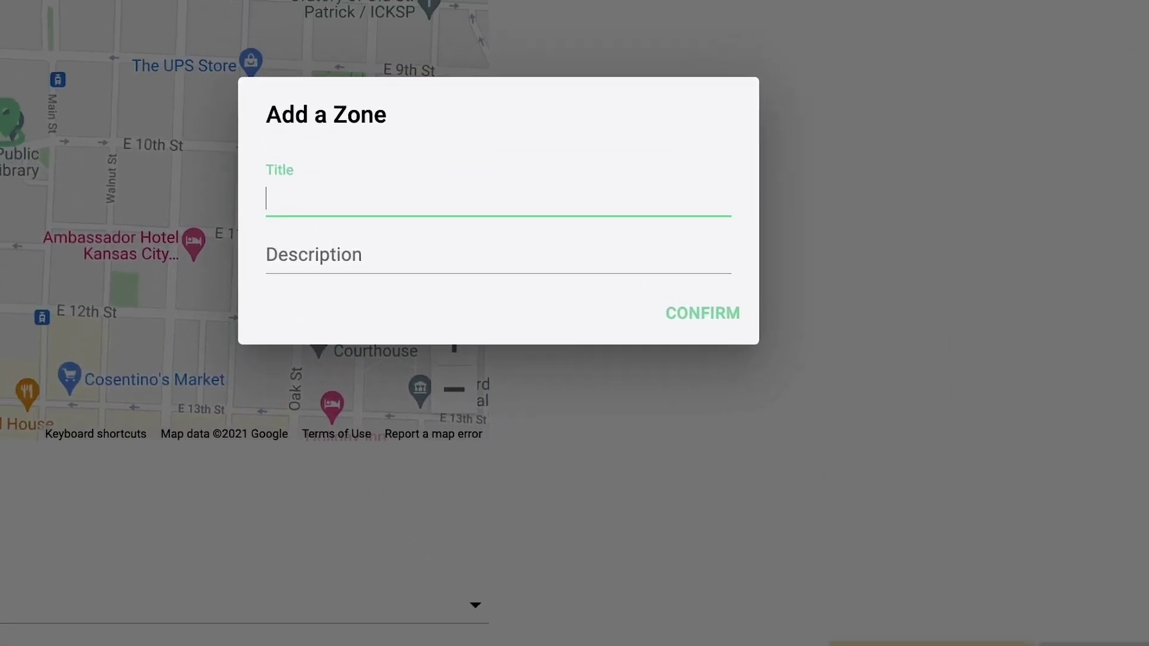
pyautogui.write('First Floor')
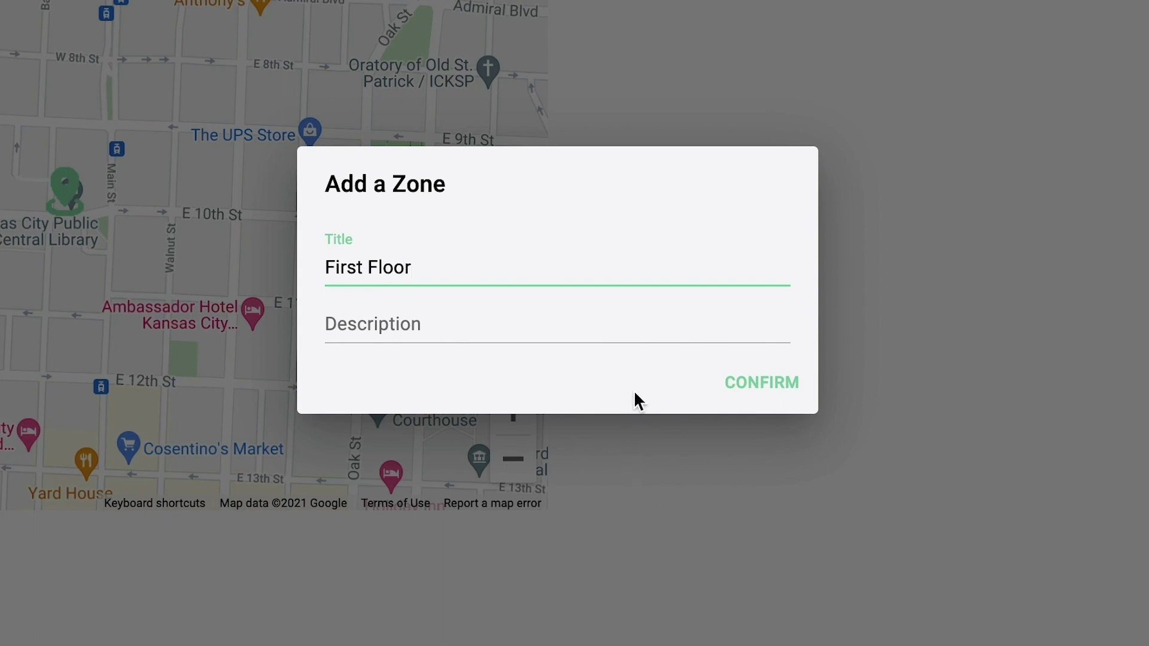
pyautogui.click(770, 400)
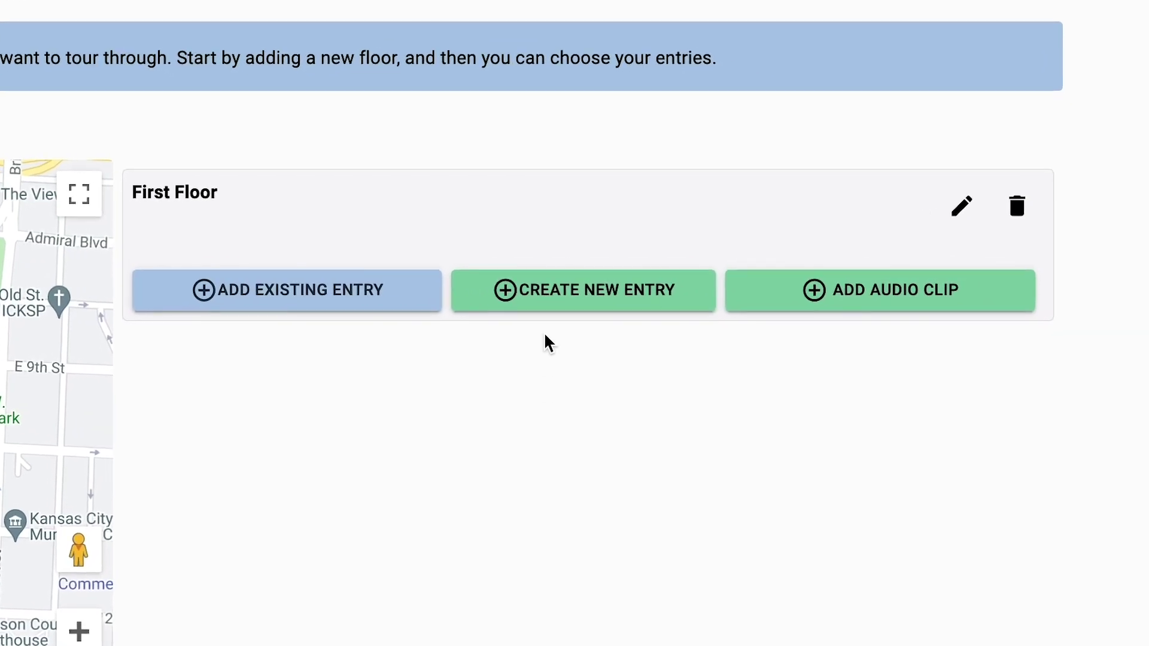
# Add the existing Chairman's Office entry to First Floor via a 'Cha' title search, then zoom the map onto the library.
pyautogui.click(306, 308)
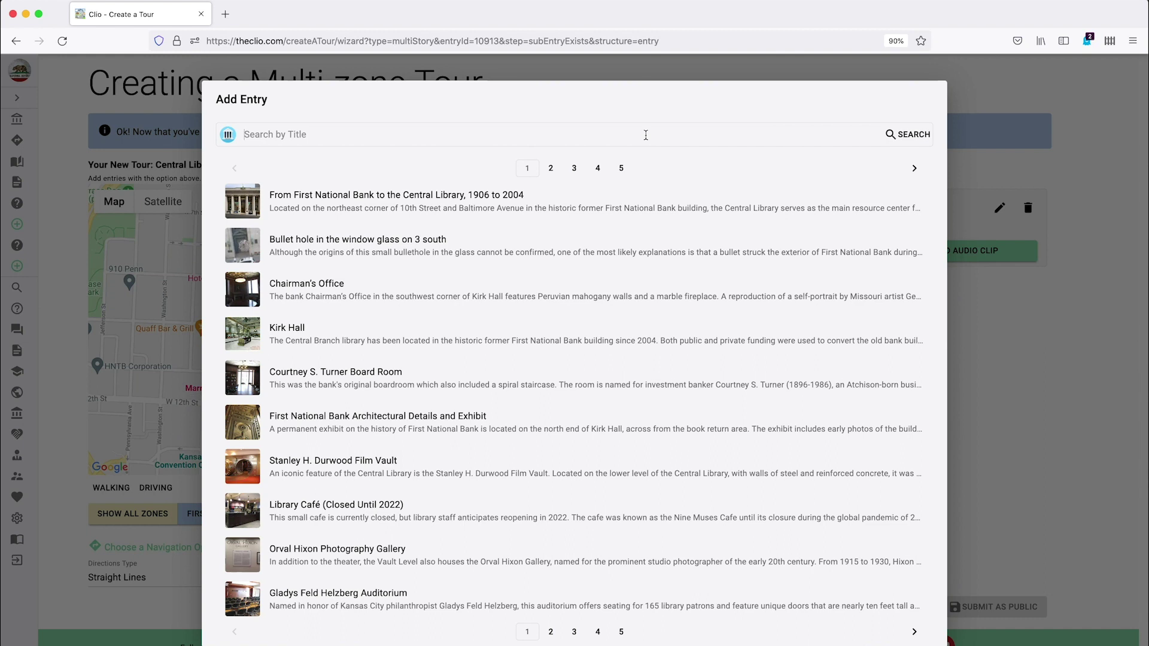
pyautogui.write("Chairman's Office")
pyautogui.press('Return')
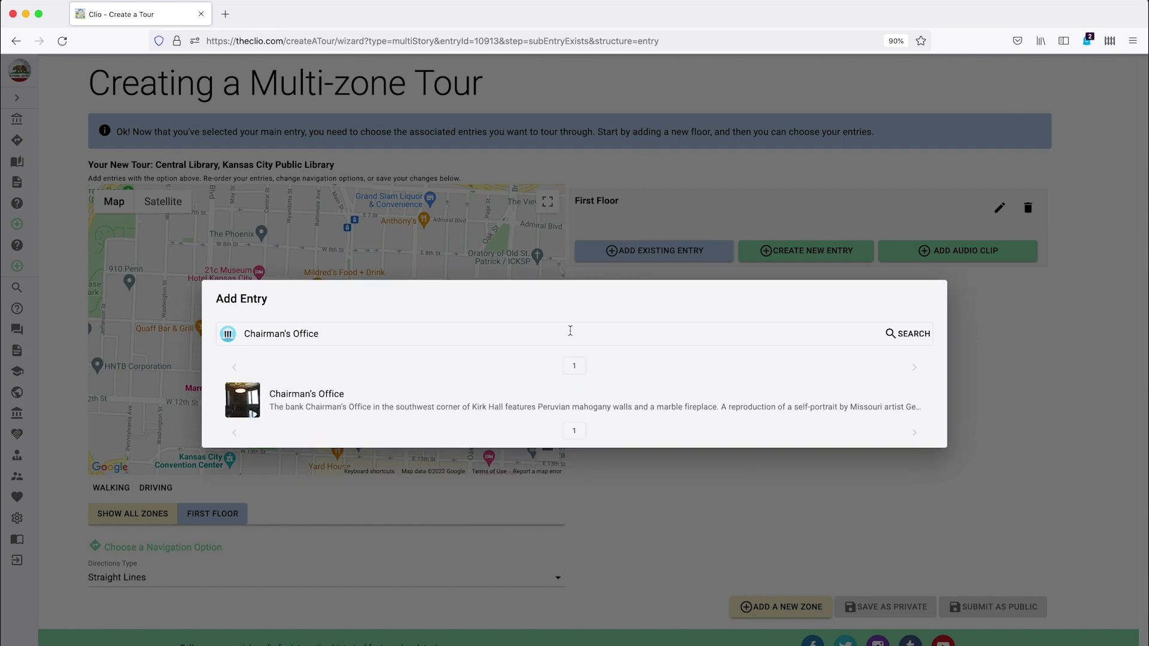
pyautogui.click(446, 407)
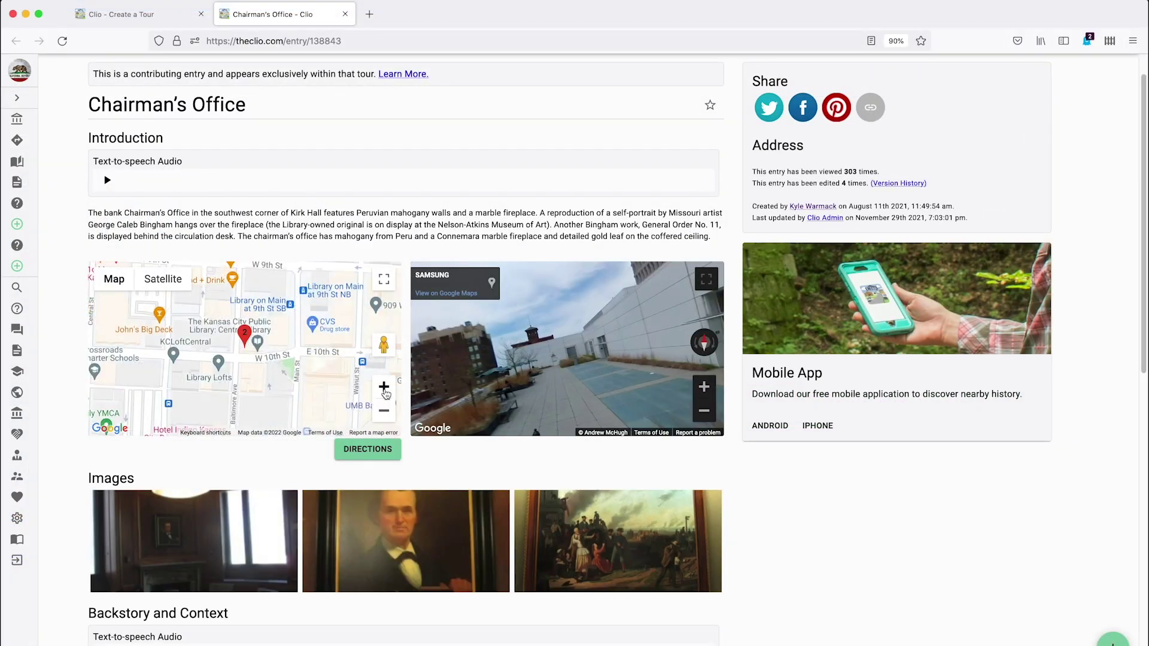
pyautogui.click(384, 387)
pyautogui.click(384, 388)
pyautogui.moveTo(319, 336); pyautogui.dragTo(257, 304)
pyautogui.click(384, 387)
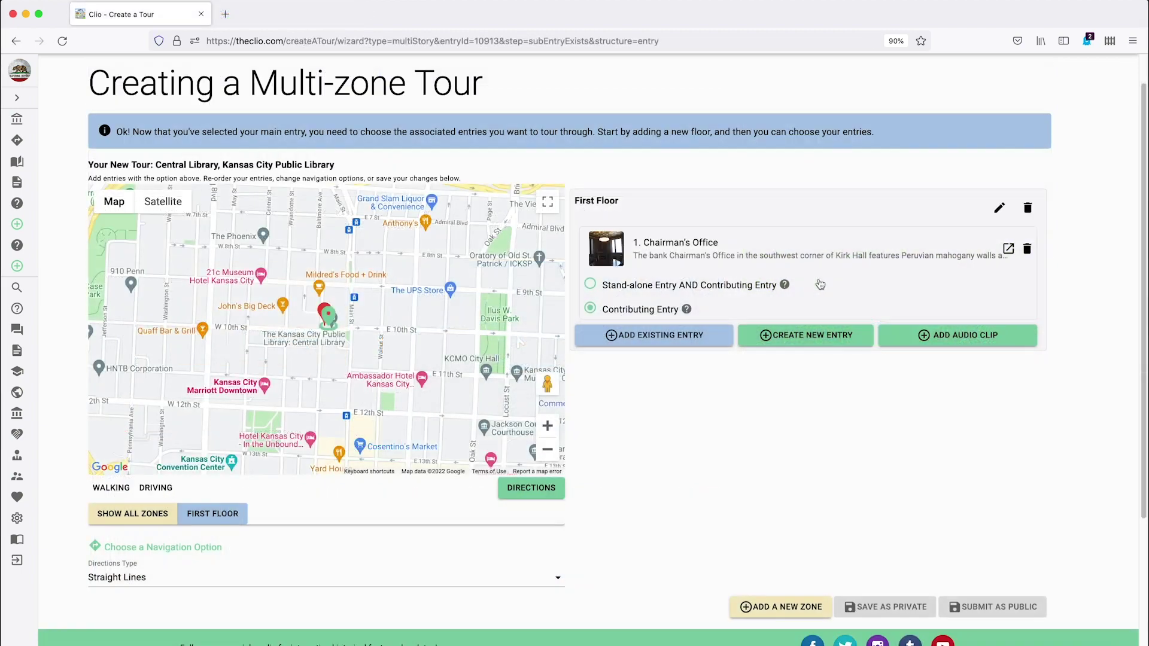
# Add the 'Kirk Hall' entry to First Floor and drag it above Chairman's Office.
pyautogui.click(712, 334)
pyautogui.hotkey('ctrl', 'shift', 'Left')
pyautogui.hotkey('ctrl', 'shift', 'Left')
pyautogui.press('BackSpace')
pyautogui.write('Kirk Hall')
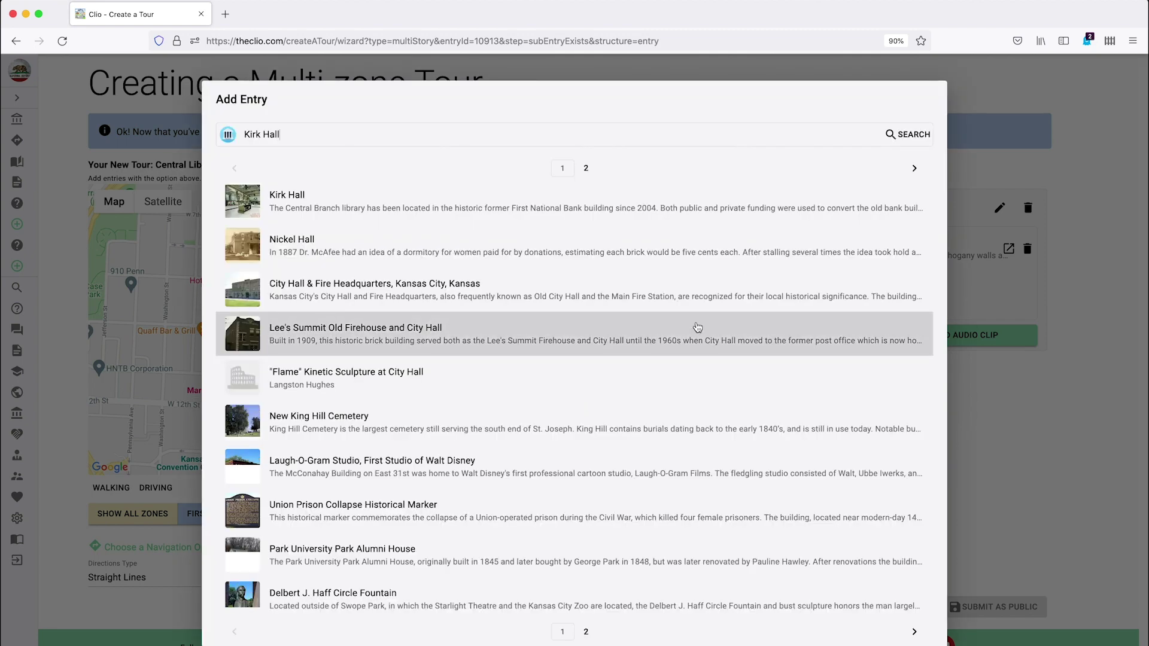
pyautogui.click(684, 193)
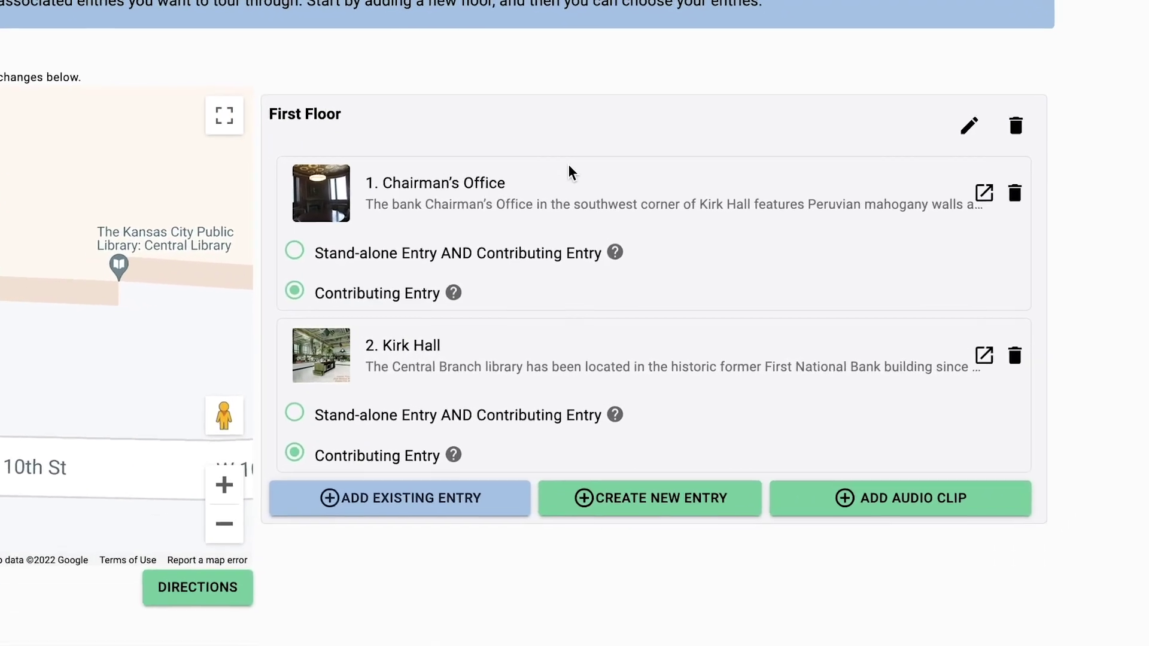
pyautogui.moveTo(527, 152); pyautogui.dragTo(535, 339)
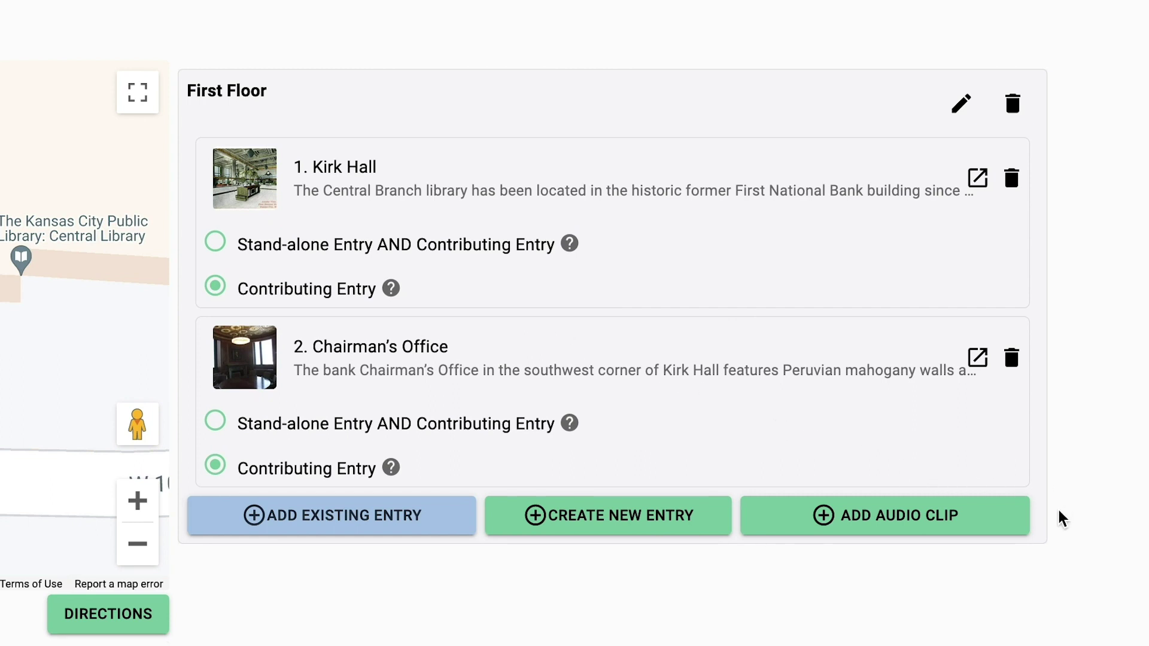
# Upload Audio tour_1.mp3 to the First Floor zone and confirm it as the Audio Narration clip.
pyautogui.click(993, 515)
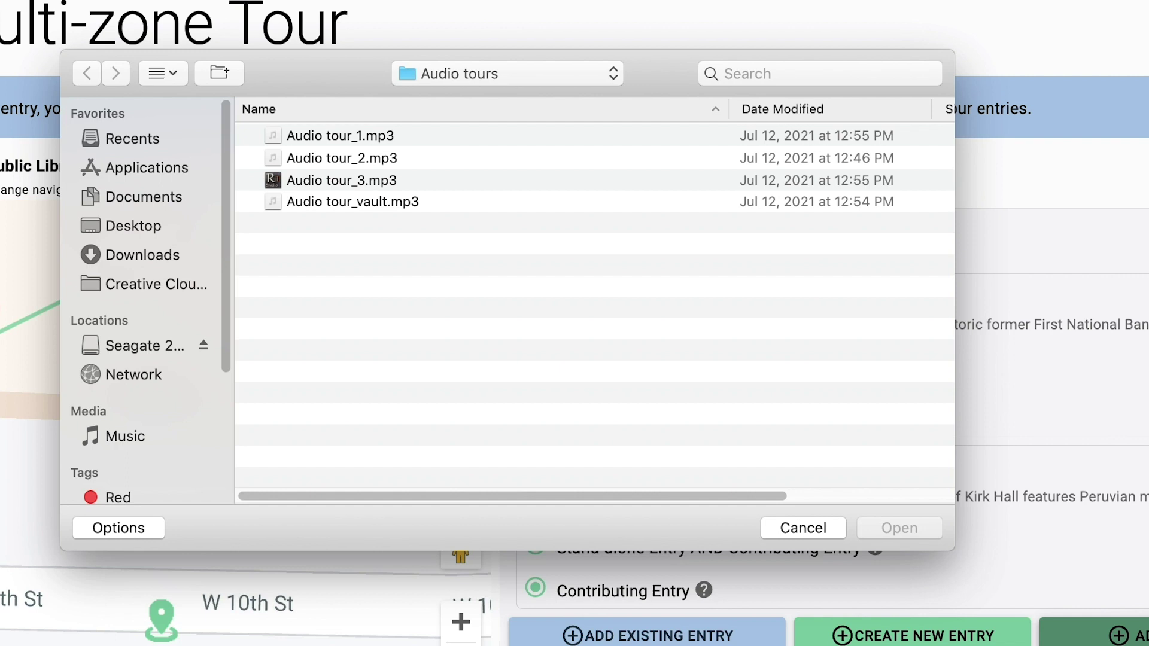
pyautogui.click(427, 137)
pyautogui.click(890, 518)
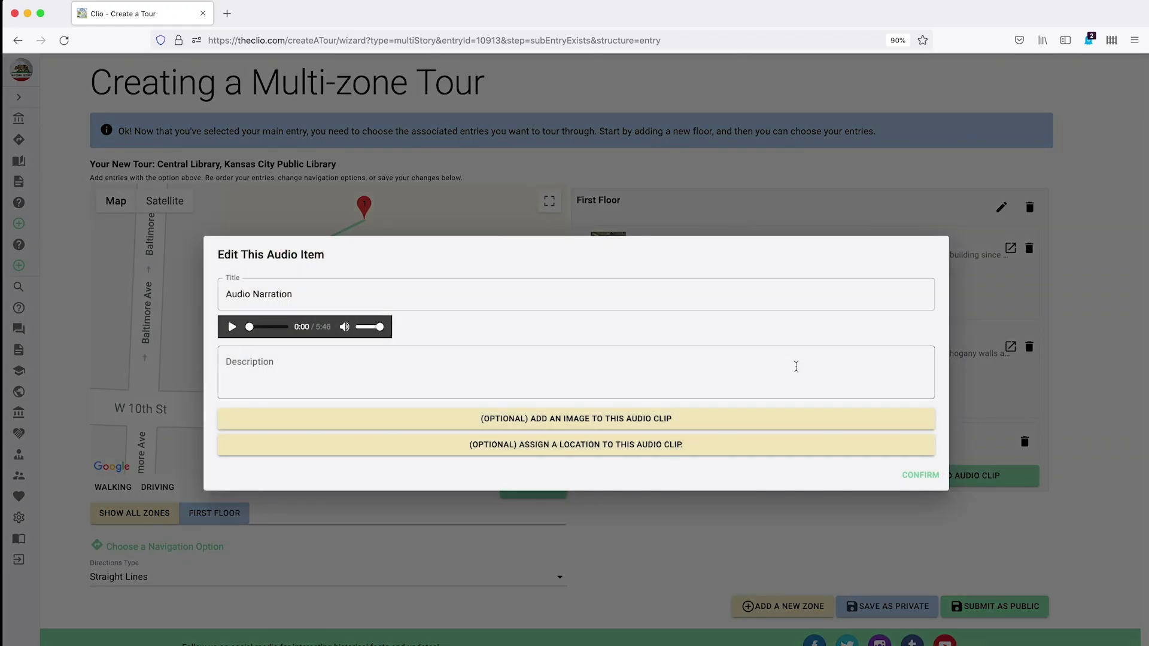
pyautogui.click(927, 477)
# Add a new zone named 'Second Floor' after First Floor.
pyautogui.click(796, 612)
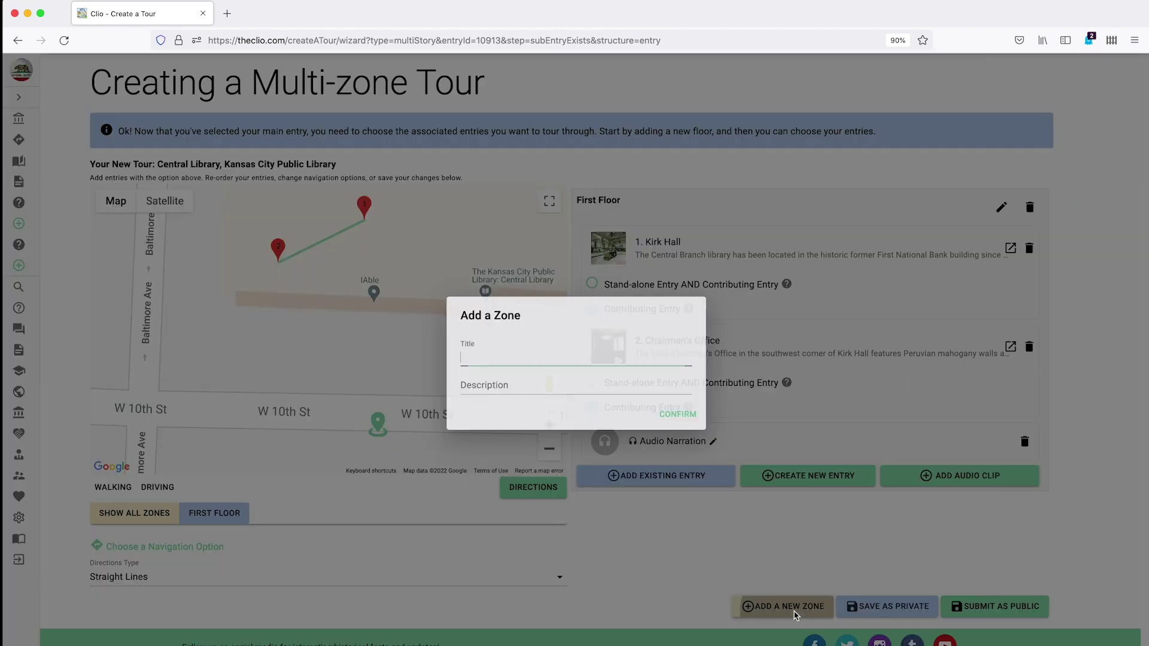
pyautogui.write('Second Floor')
pyautogui.click(684, 415)
pyautogui.click(696, 555)
pyautogui.write('Courtney S. Turner')
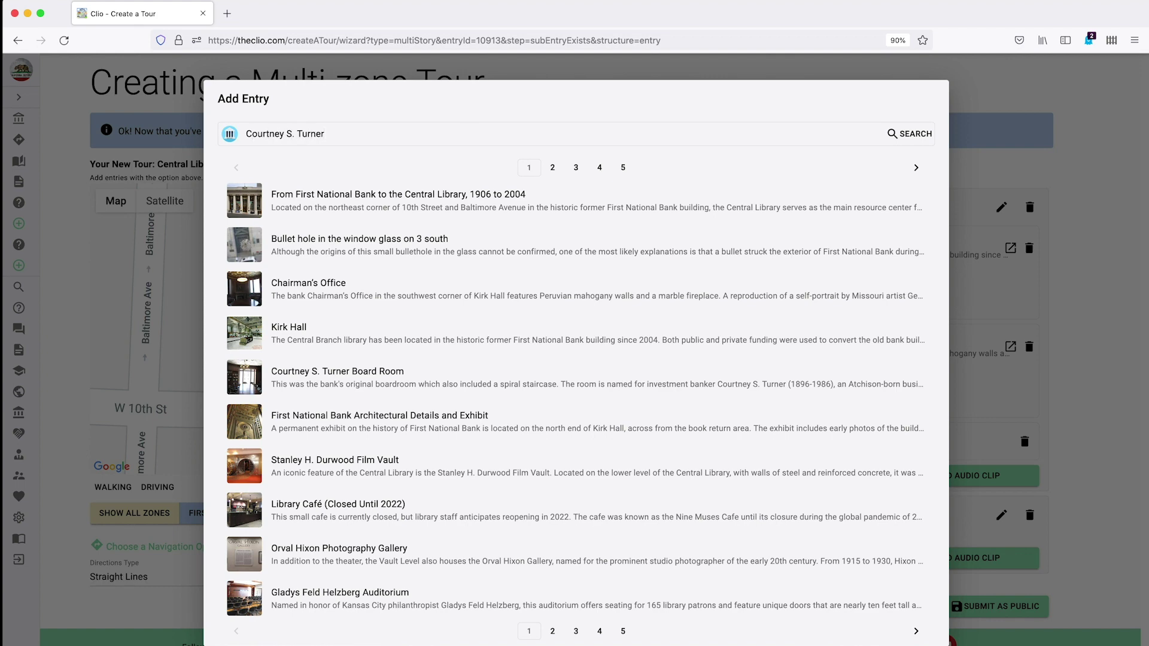
pyautogui.press('Return')
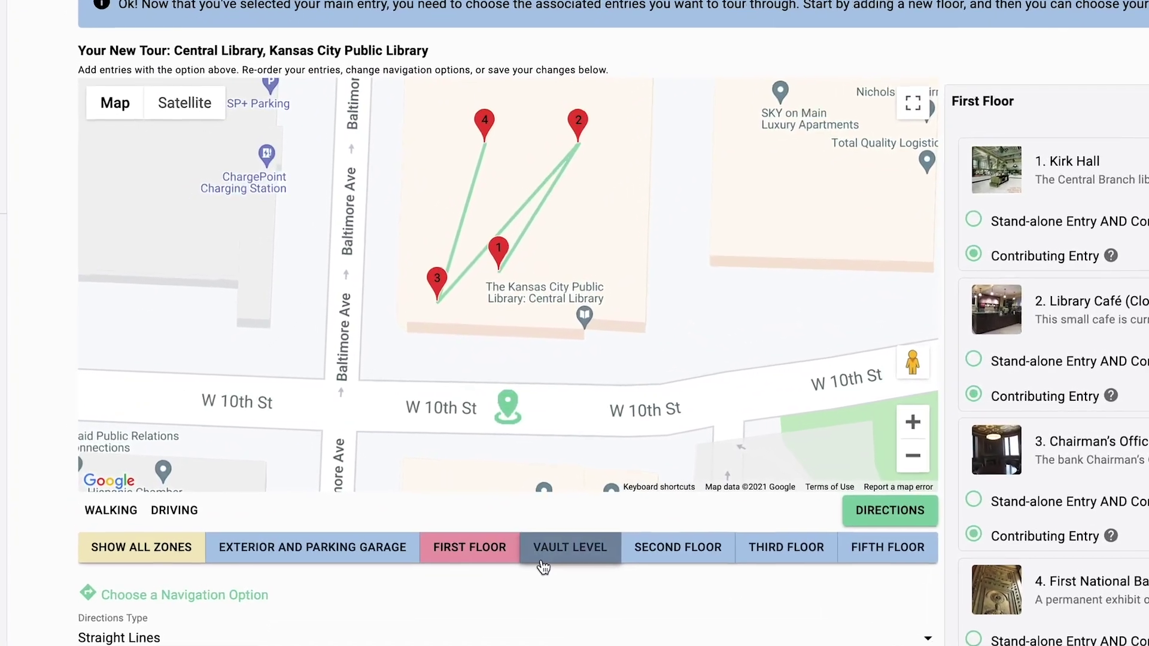
# Filter the map to Vault Level, then Second Floor, then show all 17 stops from every zone.
pyautogui.click(540, 560)
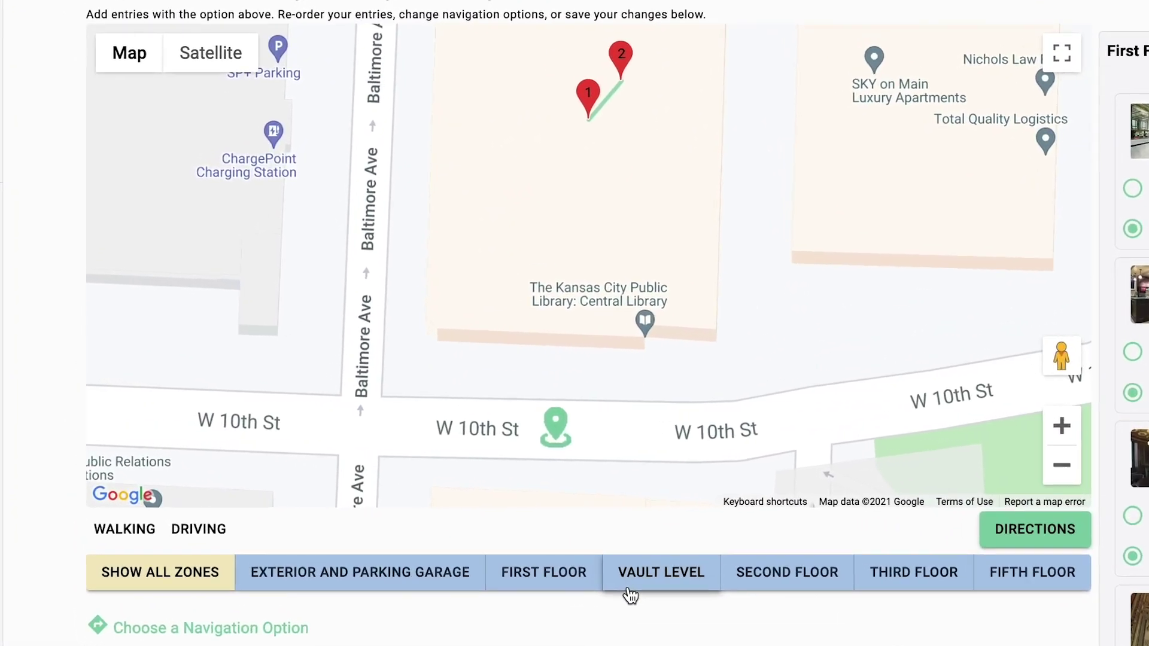
pyautogui.click(746, 587)
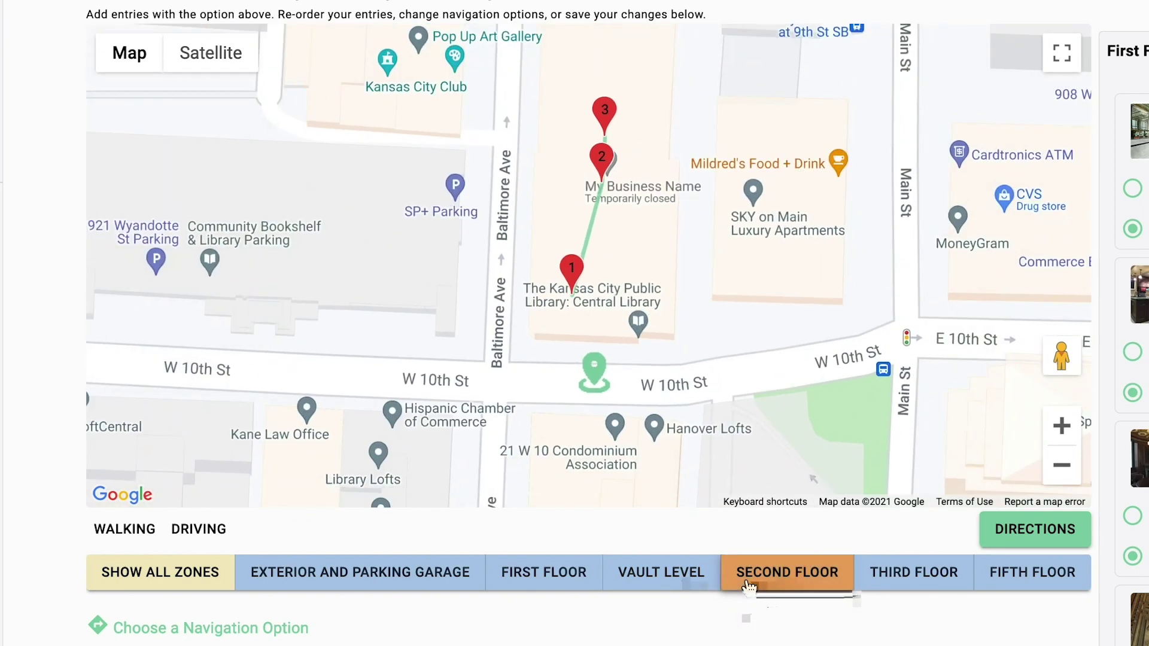
pyautogui.click(179, 594)
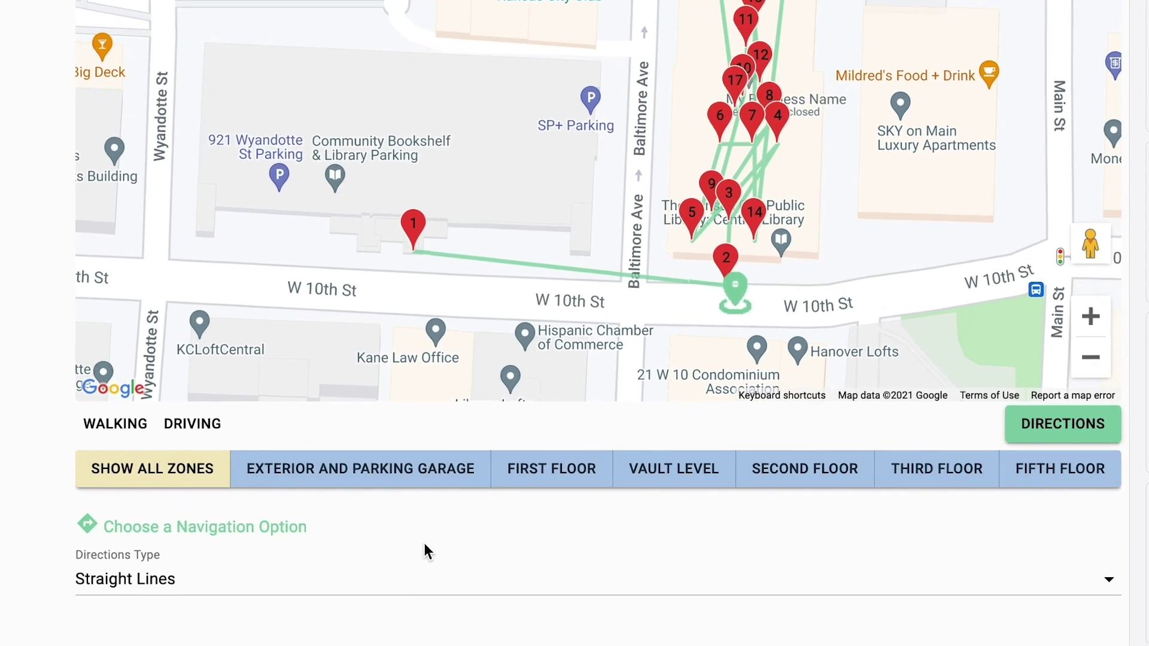
pyautogui.click(401, 557)
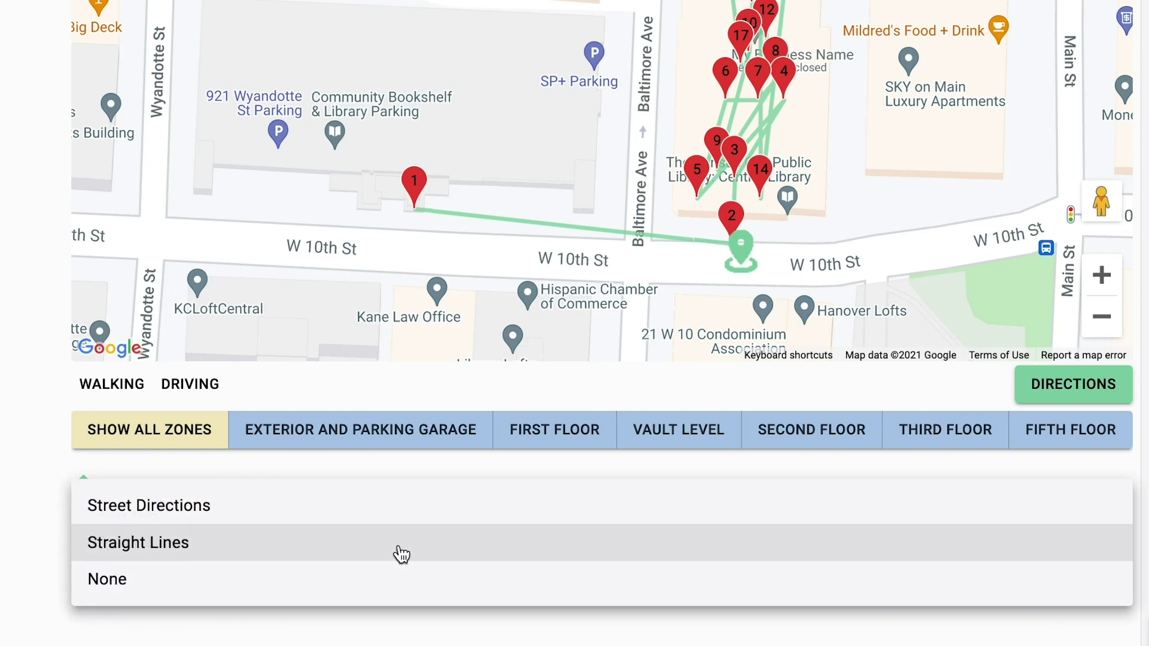
pyautogui.click(402, 555)
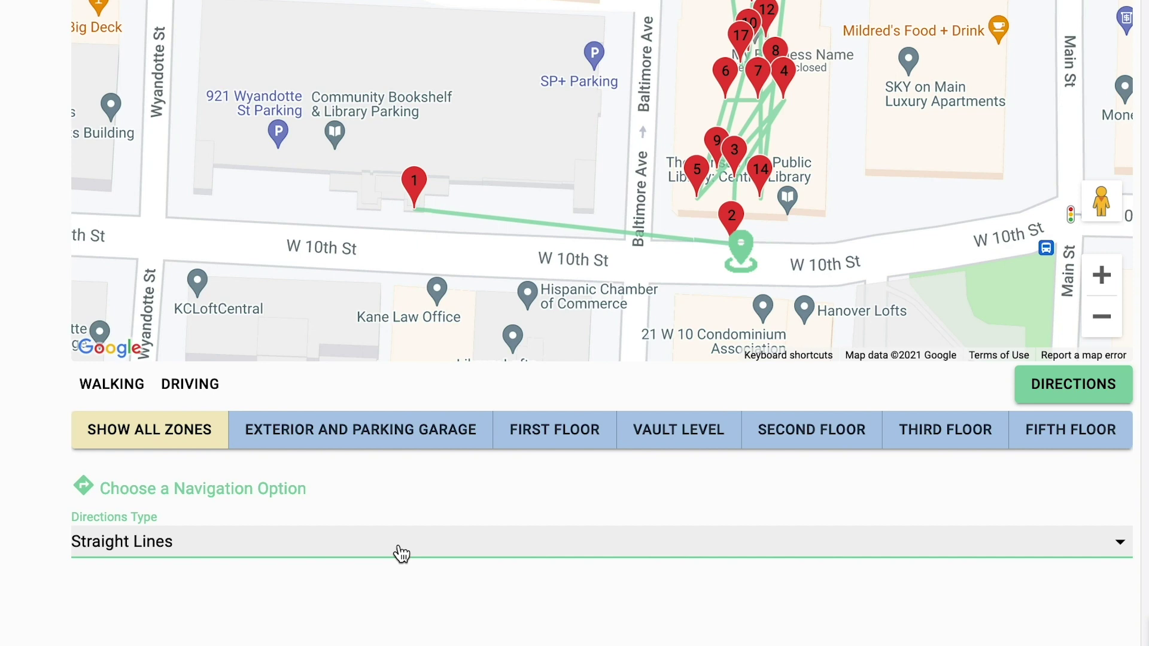
pyautogui.click(401, 554)
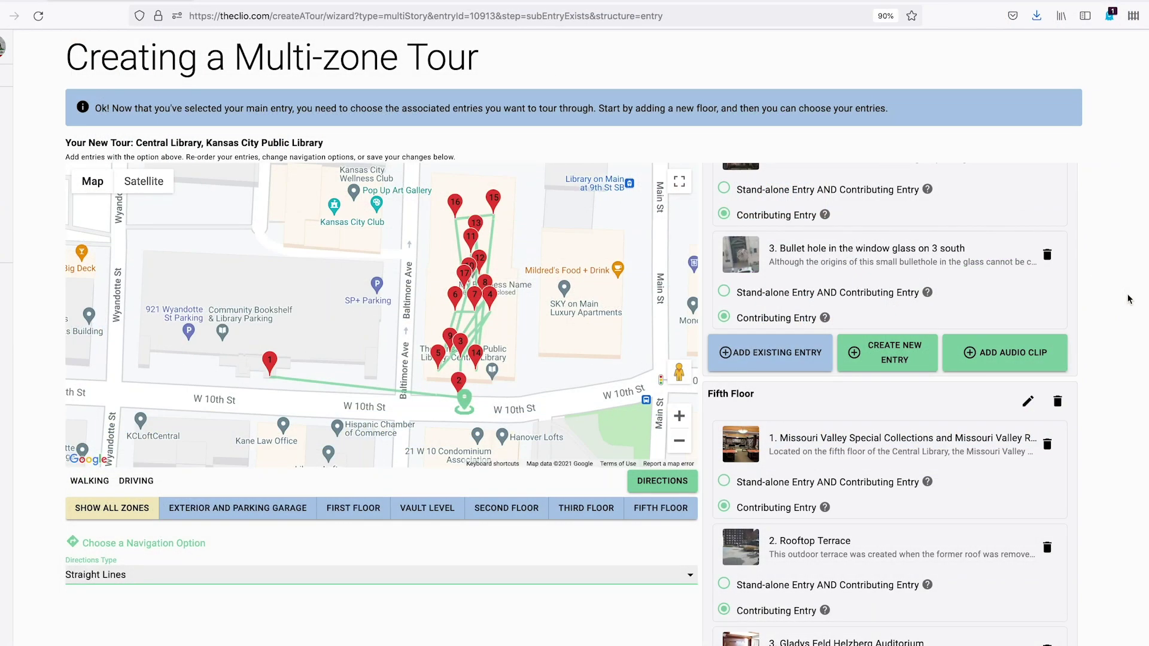
# Scroll down the Central Library multi-zone tour page to see its floor-zone entries.
pyautogui.scroll(-5, 1129, 299)
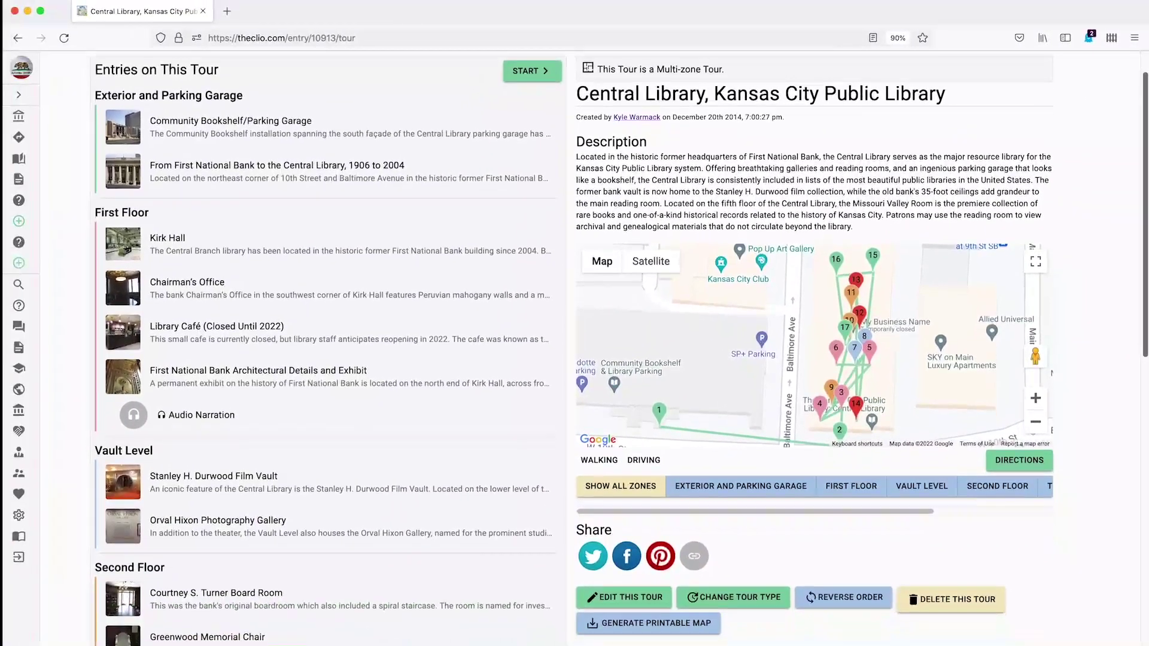
# Open the evening exterior photo of Miller Nichols Library full-size in the lightbox.
pyautogui.scroll(-2, 574, 347)
pyautogui.scroll(-4, 574, 347)
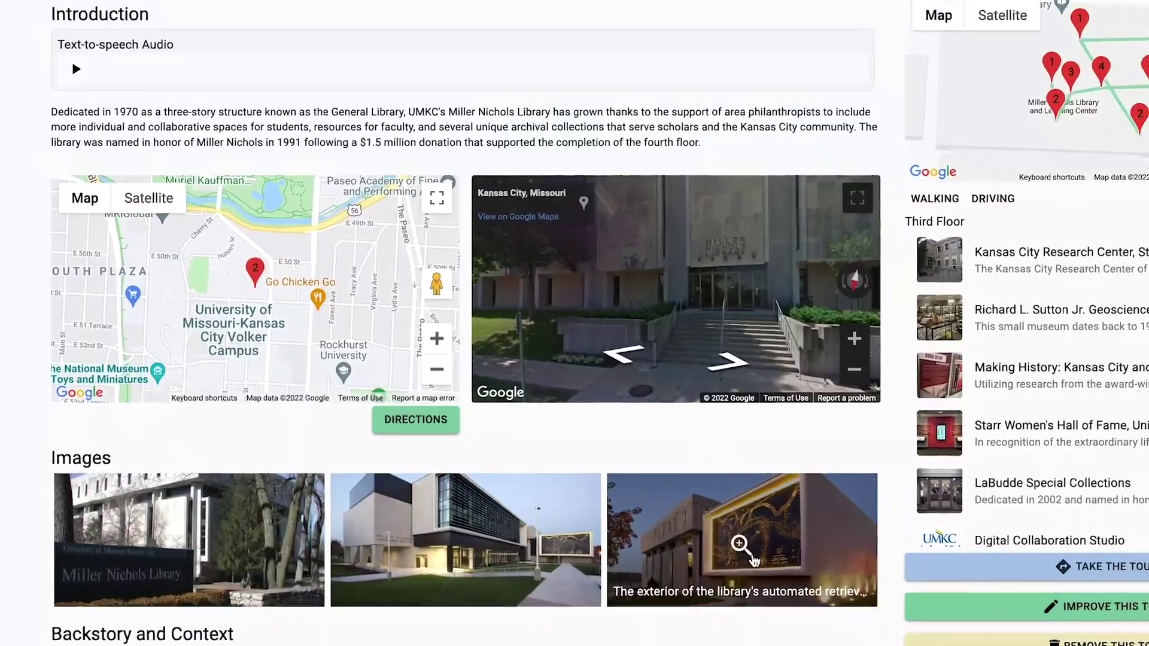
pyautogui.click(778, 554)
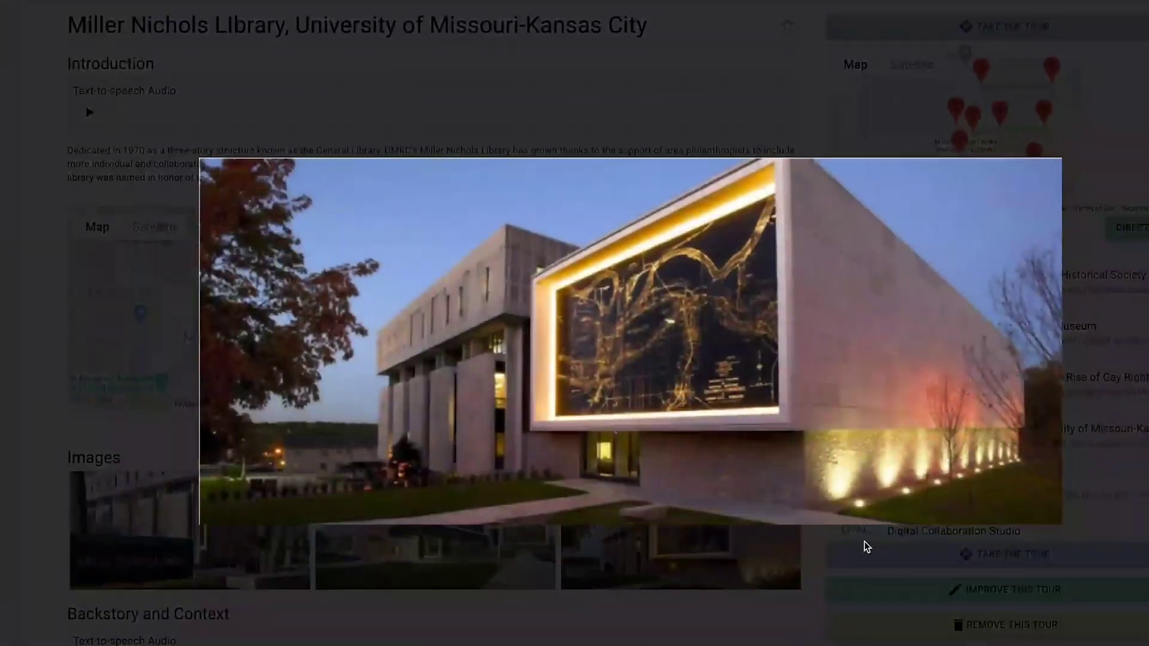